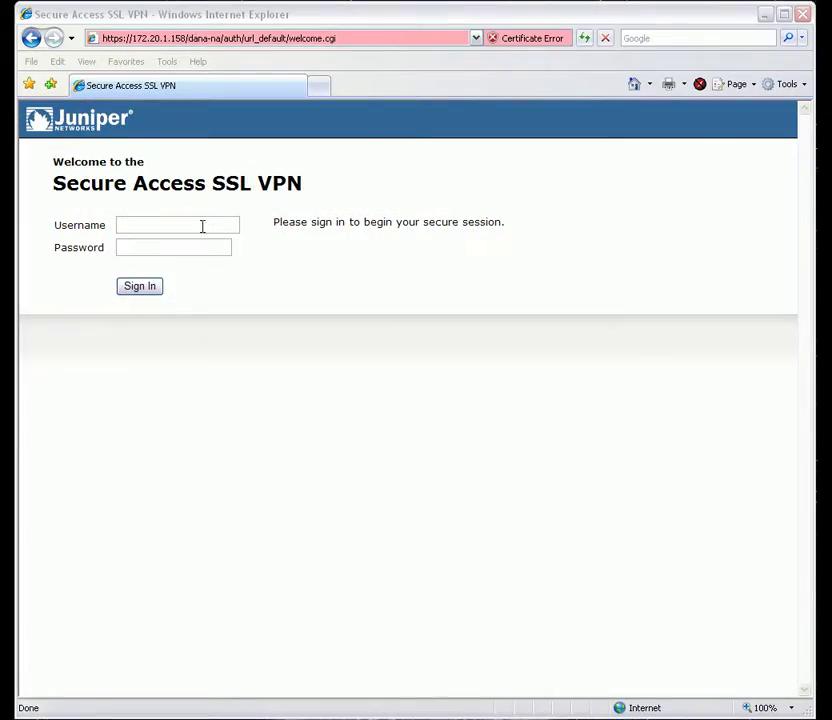
# Step: Sign in to the Juniper Secure Access SSL VPN portal with the user's name and password
pyautogui.click(202, 226)
pyautogui.press('Tab')
pyautogui.write('*******')
pyautogui.press('Return')
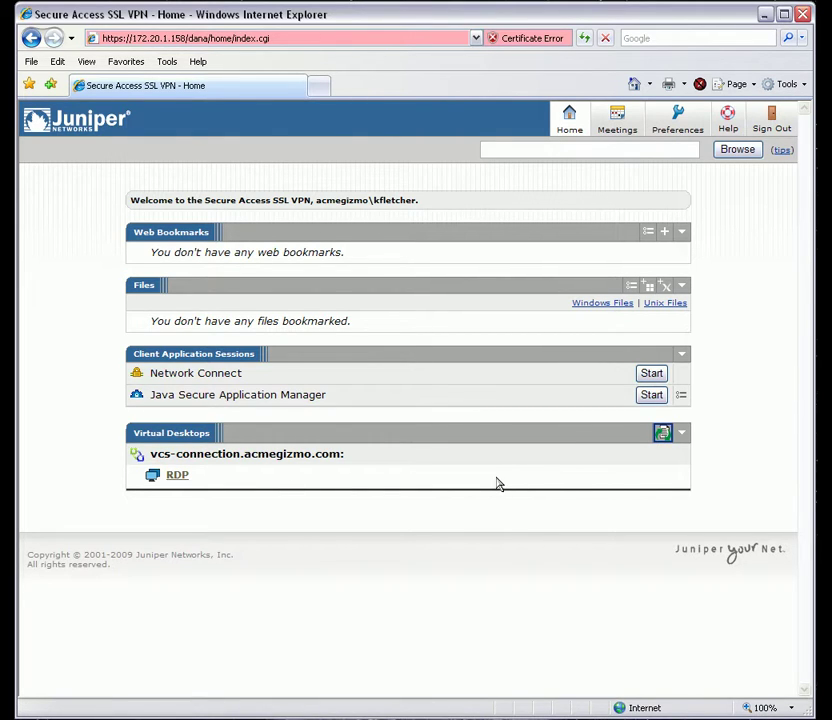
# Step: Launch the RDP virtual desktop and check the View Client version, 3.1.0 build-167577
pyautogui.click(179, 476)
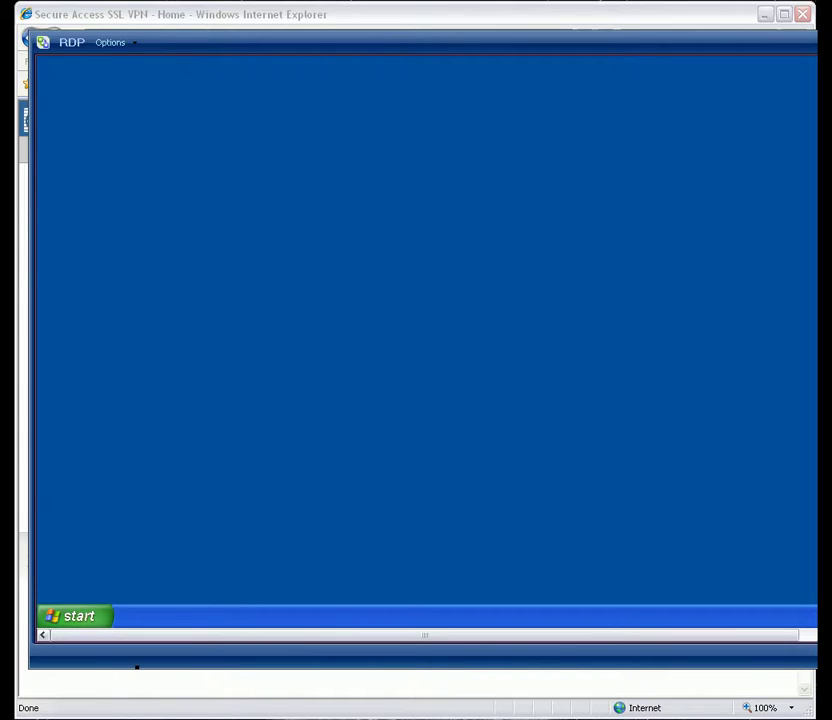
pyautogui.click(112, 43)
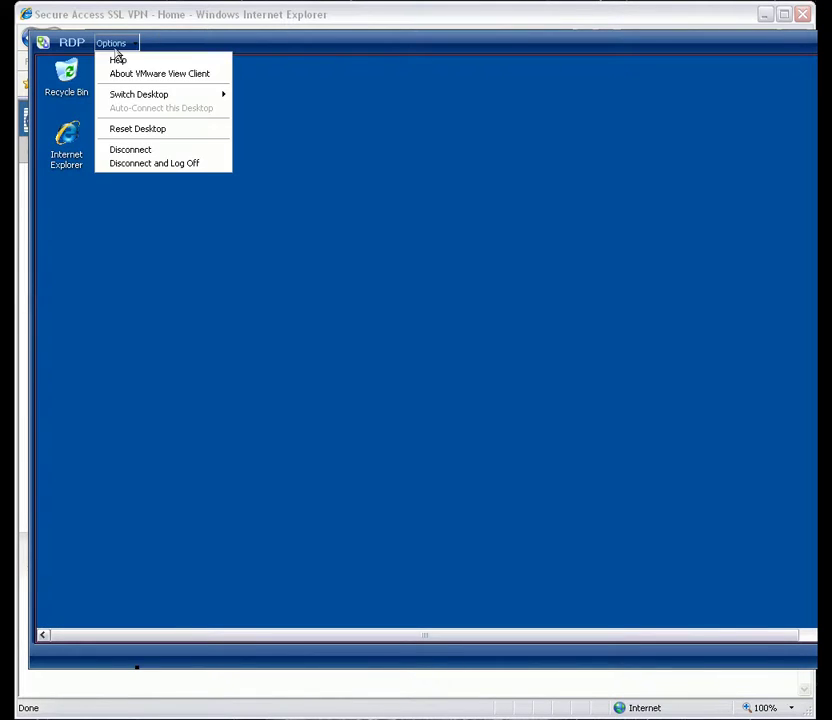
pyautogui.click(163, 73)
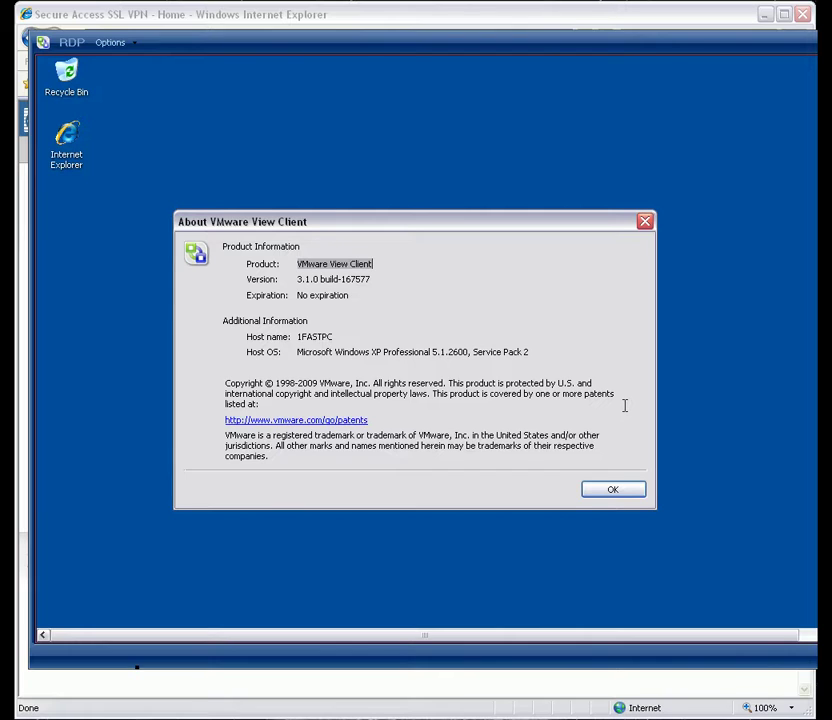
# Step: Close the About box and glance at the Switch Desktop choices without picking one
pyautogui.click(613, 490)
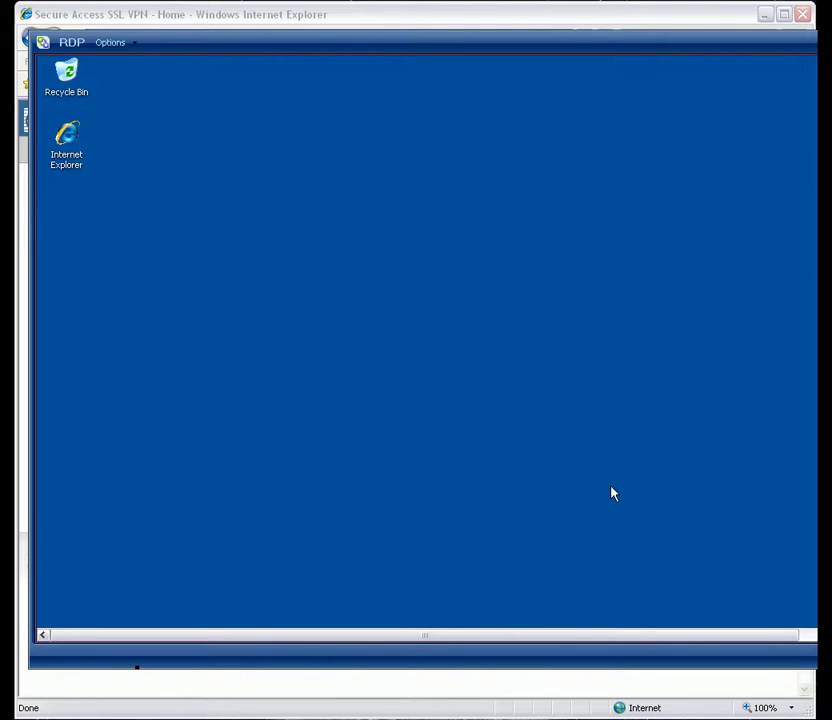
pyautogui.click(110, 42)
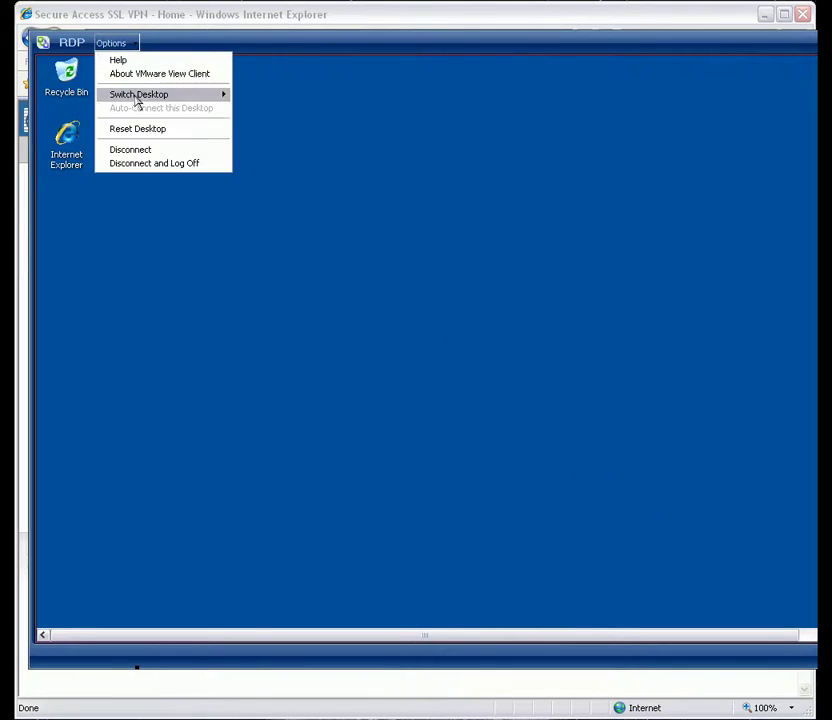
pyautogui.moveTo(137, 100)
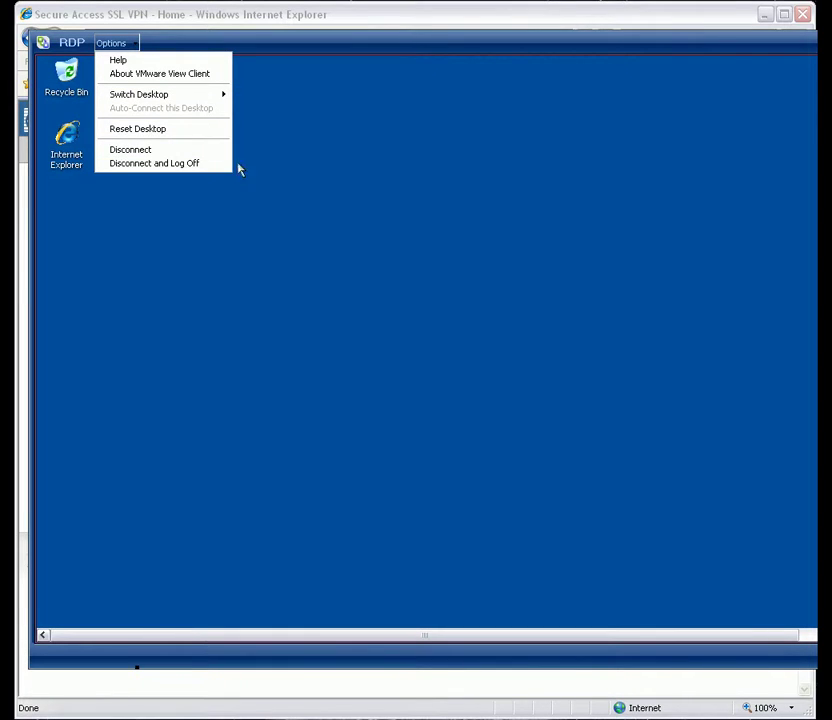
pyautogui.click(306, 230)
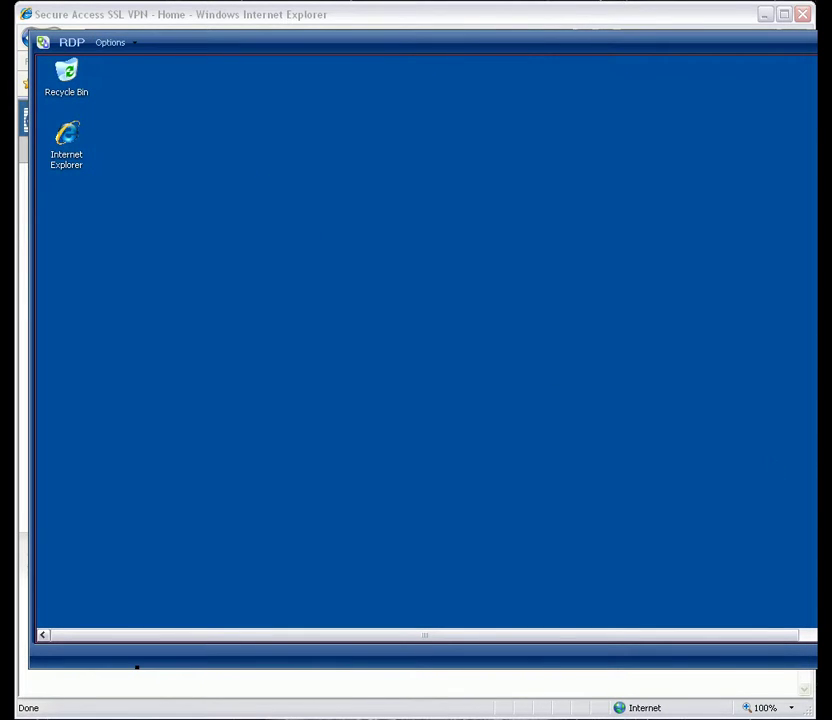
# Step: Log off the remote Windows desktop from its Start menu and confirm
pyautogui.click(108, 617)
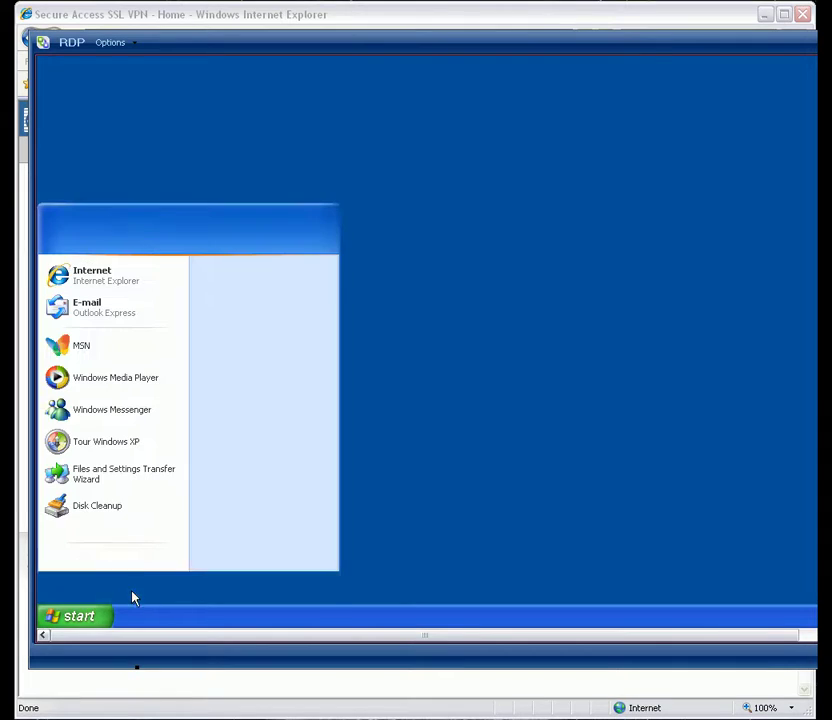
pyautogui.click(222, 592)
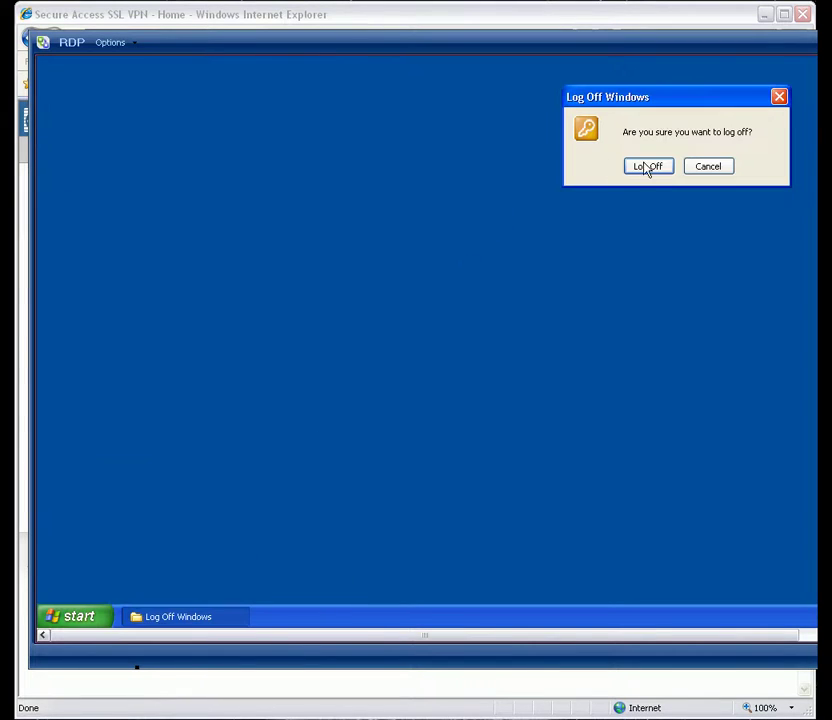
pyautogui.click(647, 167)
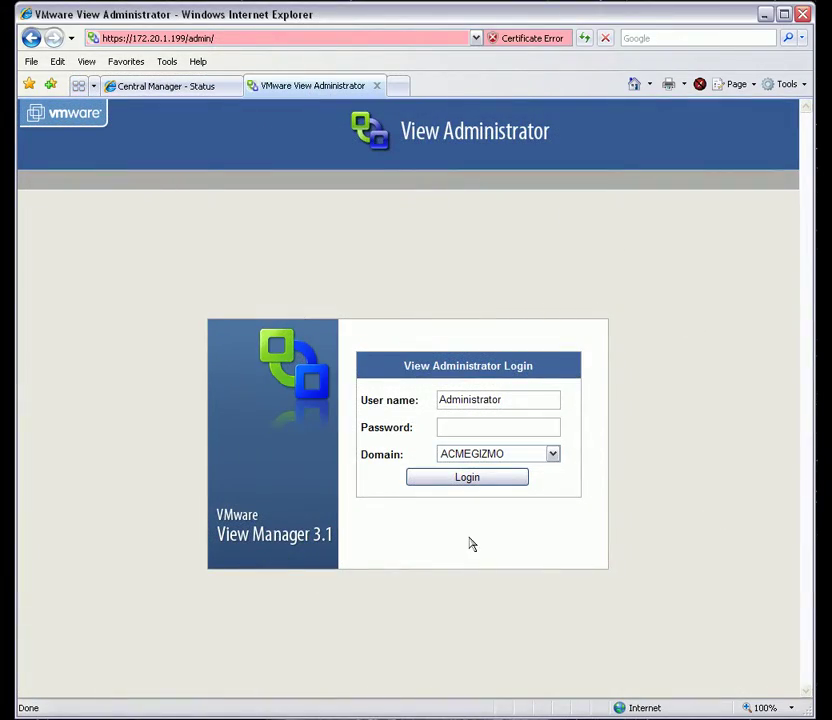
# Step: Log in as administrator and open the VCS-Pool1 manual, non-persistent pool summary
pyautogui.click(520, 431)
pyautogui.write('••••••')
pyautogui.press('Return')
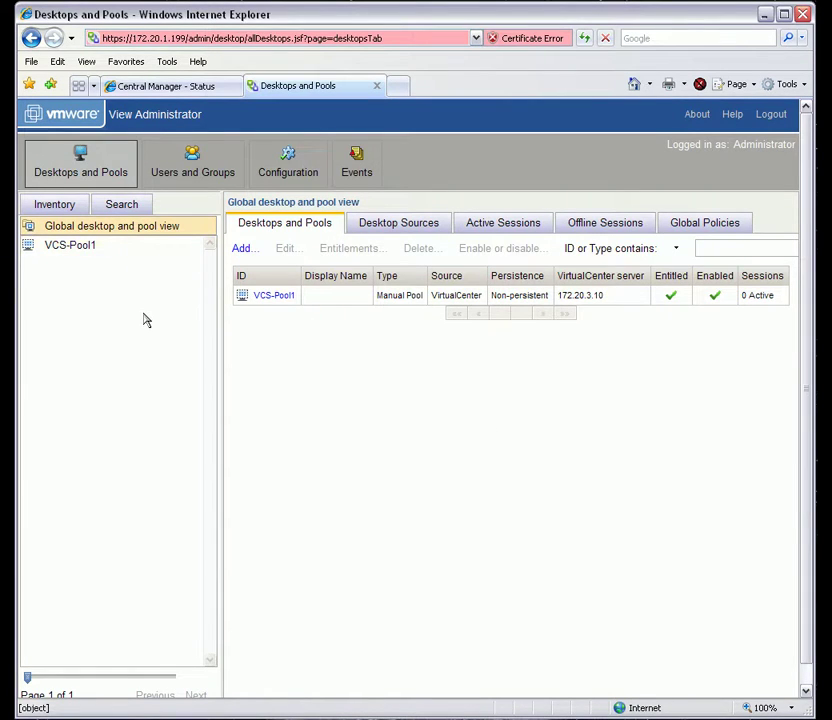
pyautogui.click(272, 295)
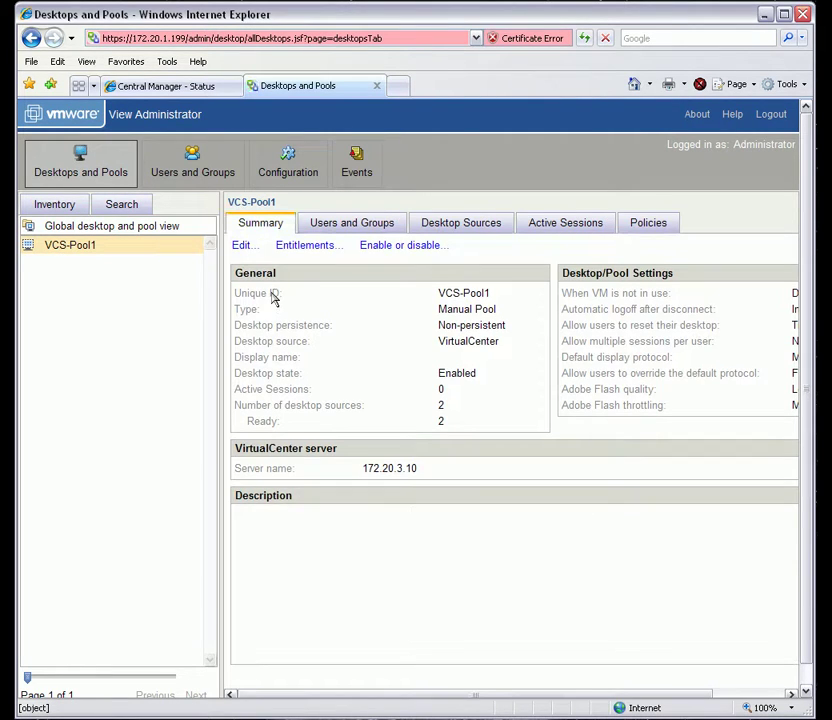
pyautogui.moveTo(641, 693); pyautogui.dragTo(577, 694)
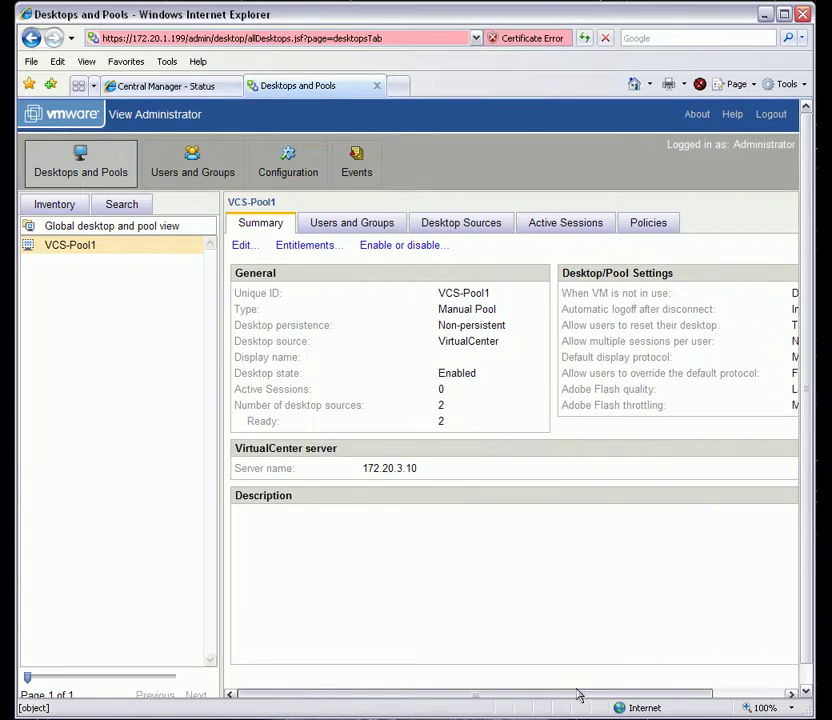
# Step: Edit VCS-Pool1 and step through Type, Persistence and VirtualCenter Server to Unique ID
pyautogui.click(242, 245)
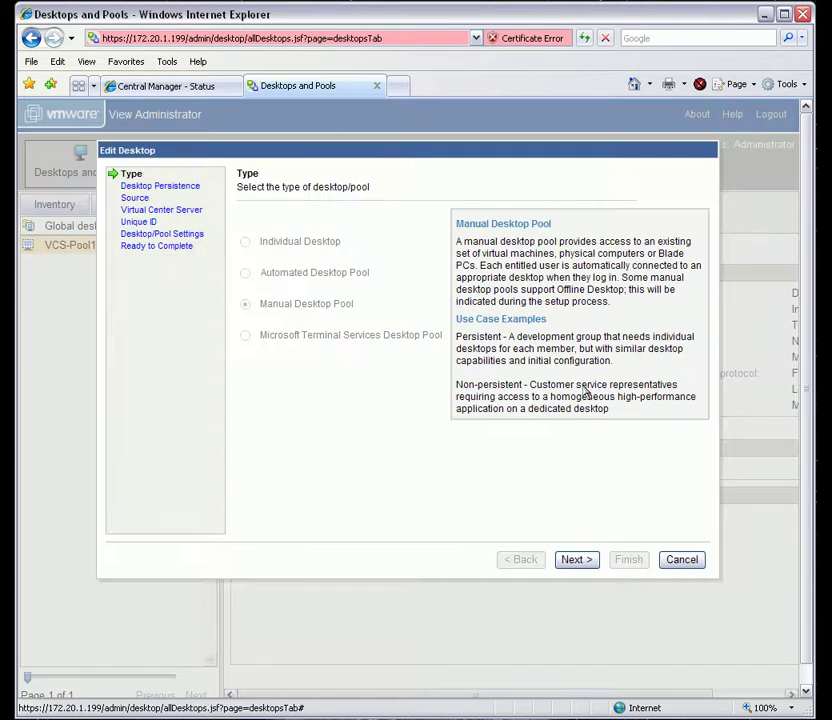
pyautogui.click(574, 561)
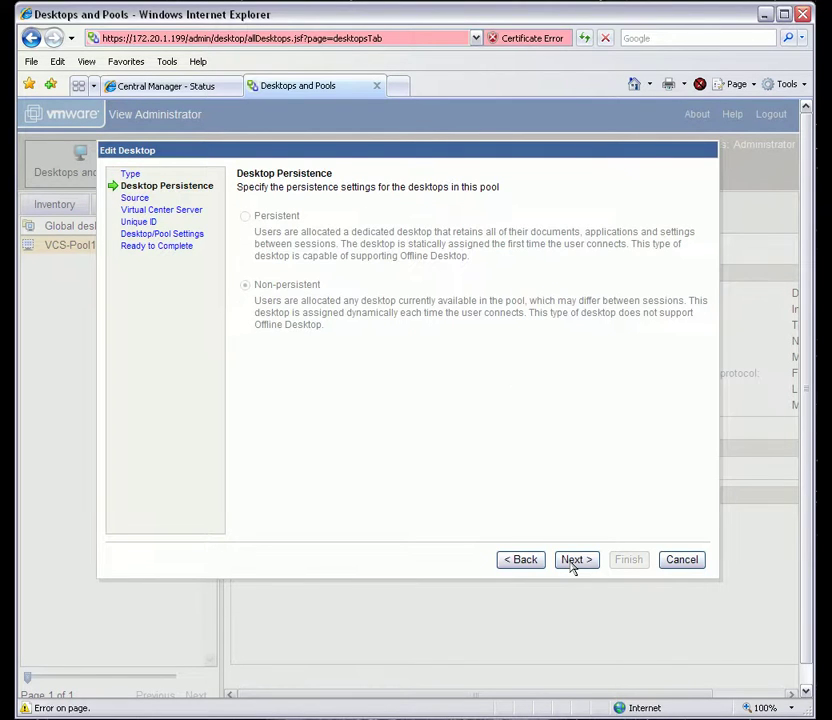
pyautogui.click(573, 563)
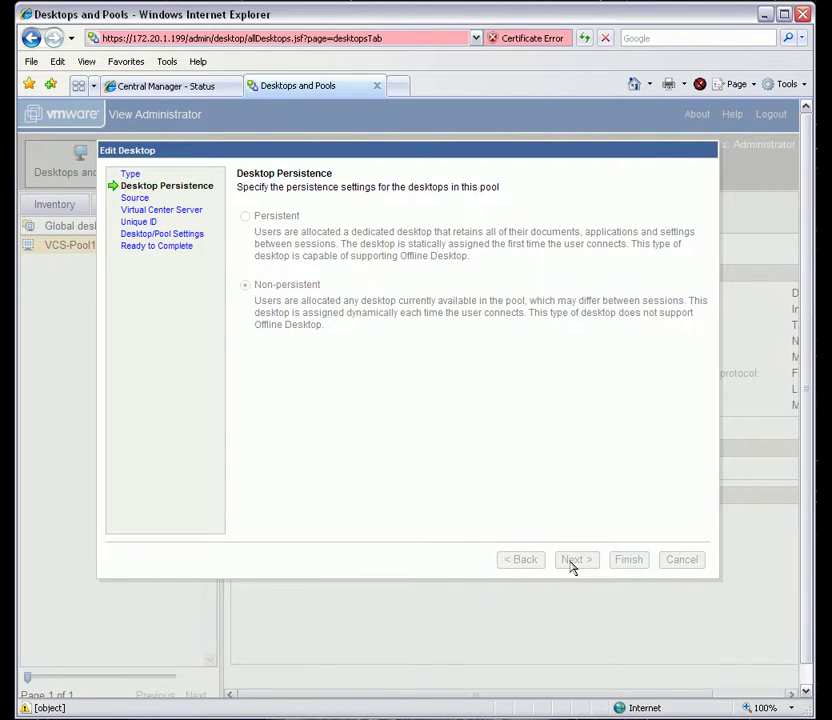
pyautogui.click(573, 563)
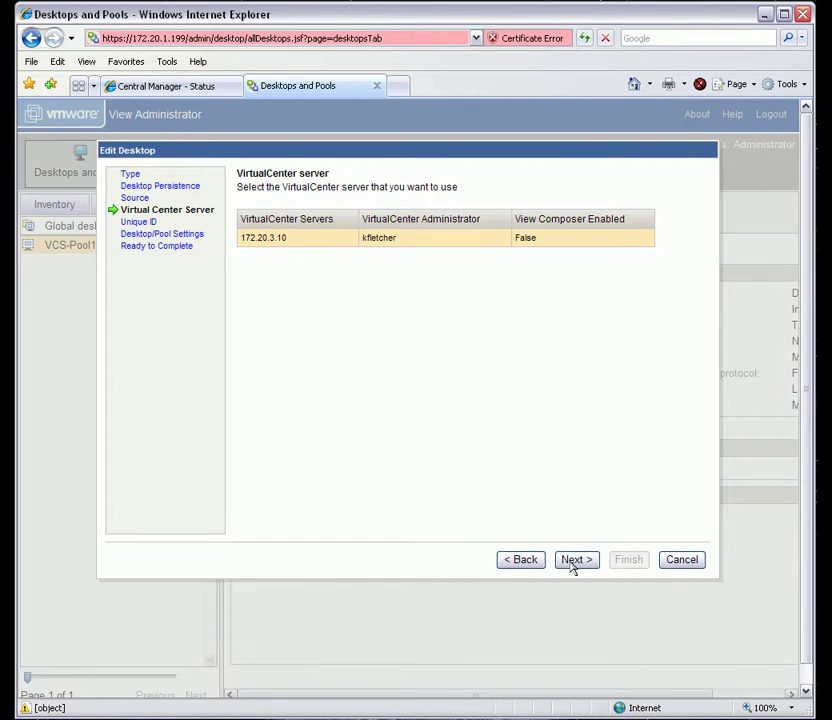
pyautogui.click(573, 563)
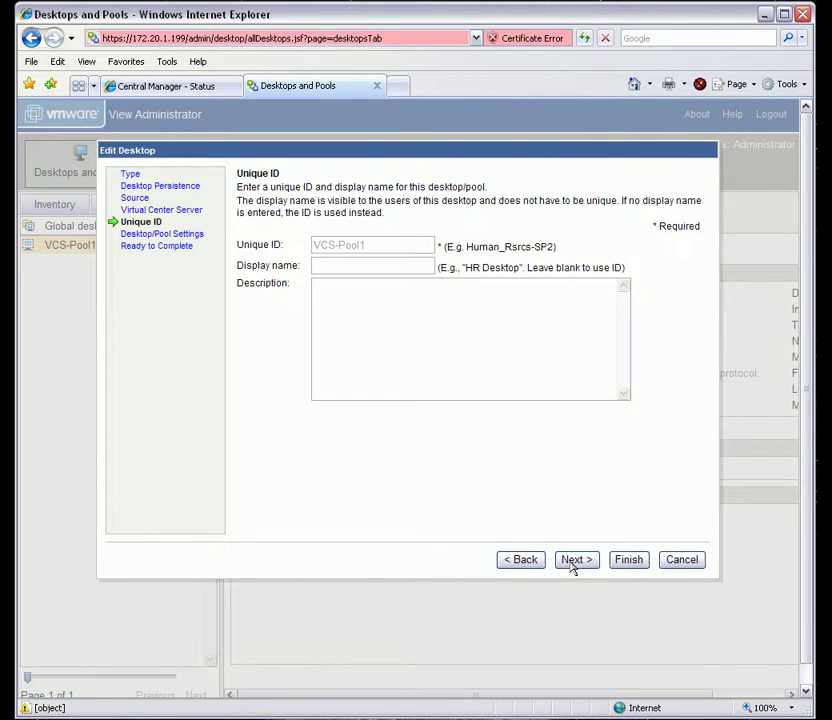
# Step: Review pool settings (logoff Immediately, Microsoft RDP) through Ready to Complete, then cancel the wizard
pyautogui.click(573, 563)
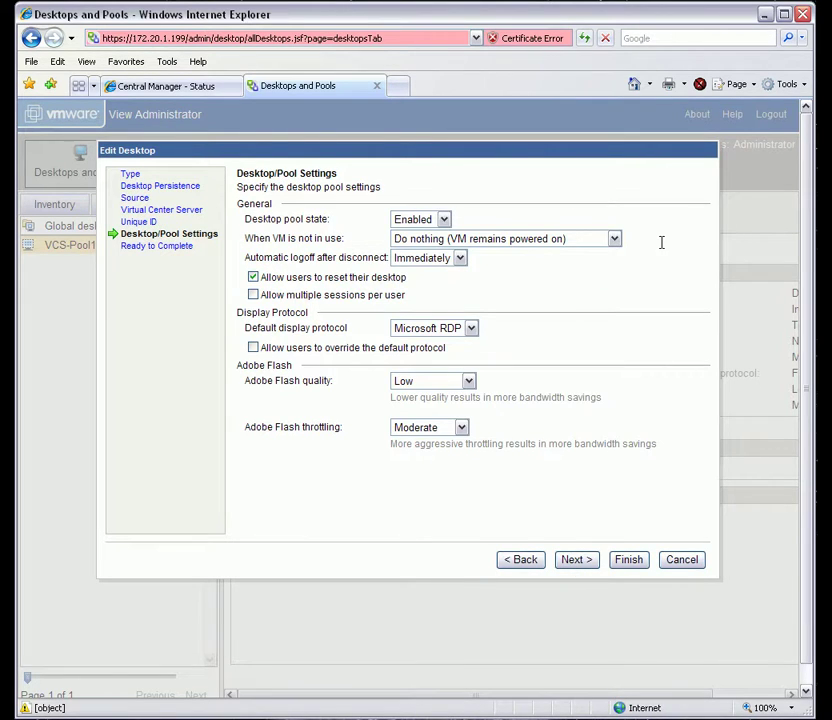
pyautogui.click(614, 238)
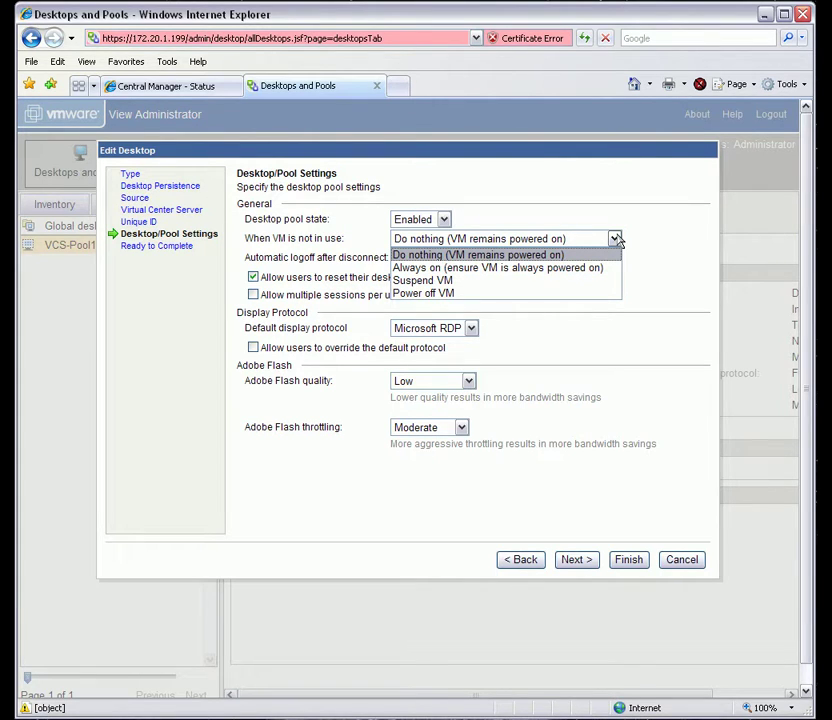
pyautogui.click(615, 239)
pyautogui.click(457, 258)
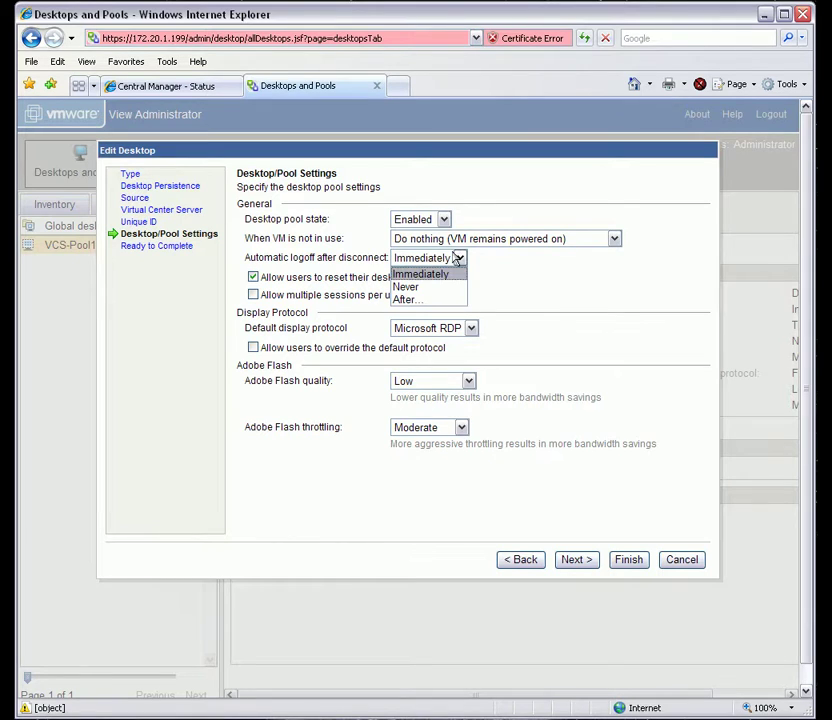
pyautogui.click(524, 287)
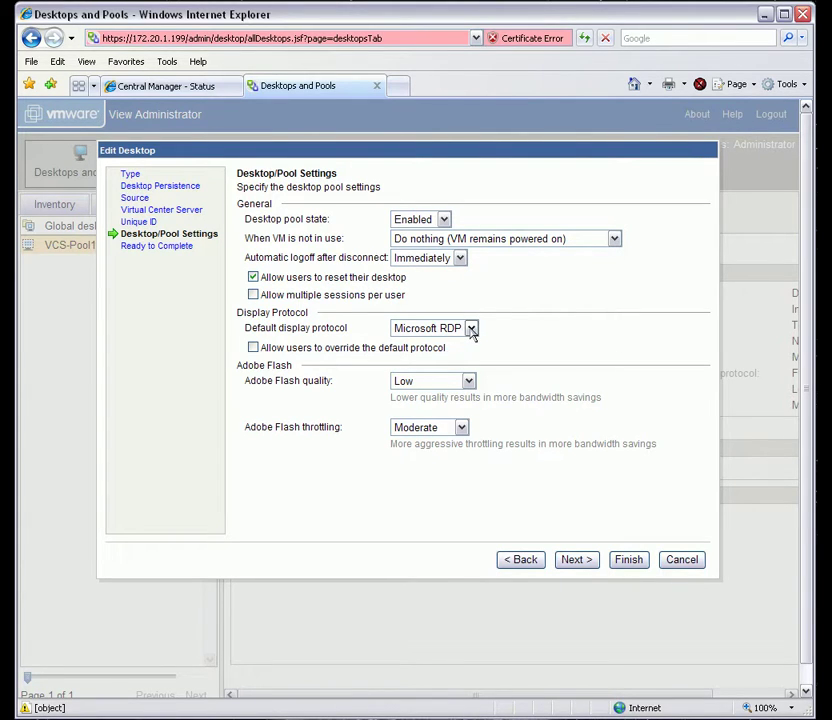
pyautogui.click(471, 330)
pyautogui.click(497, 341)
pyautogui.click(576, 562)
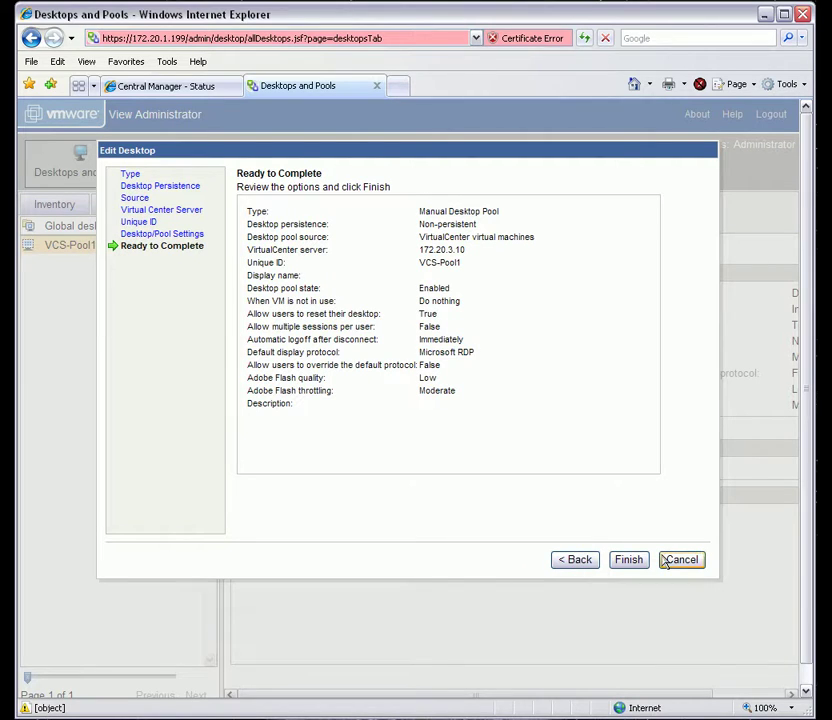
pyautogui.click(681, 561)
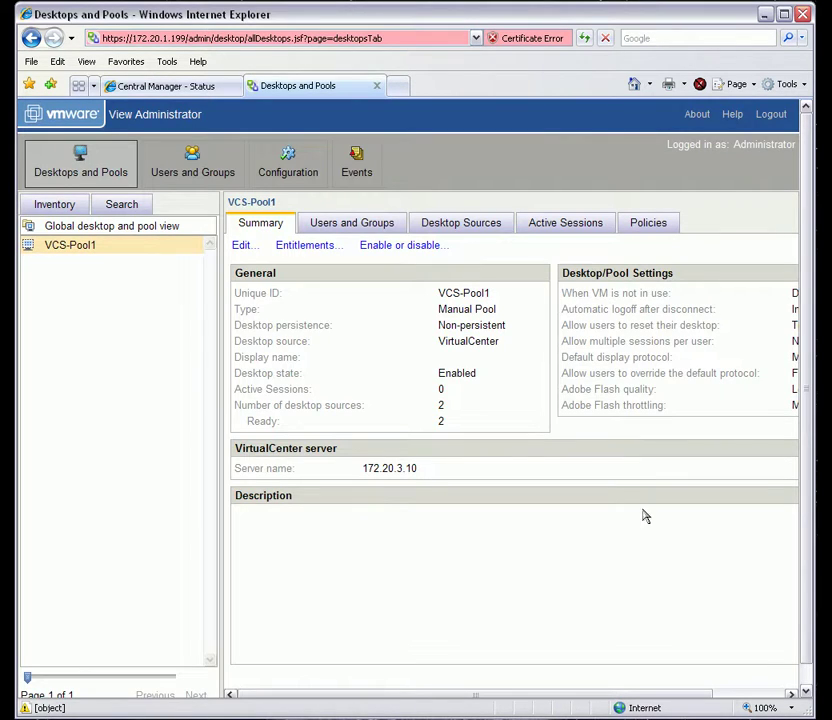
# Step: Search the directory for a user by name from VCS-Pool1's entitlements, then cancel both dialogs
pyautogui.click(316, 246)
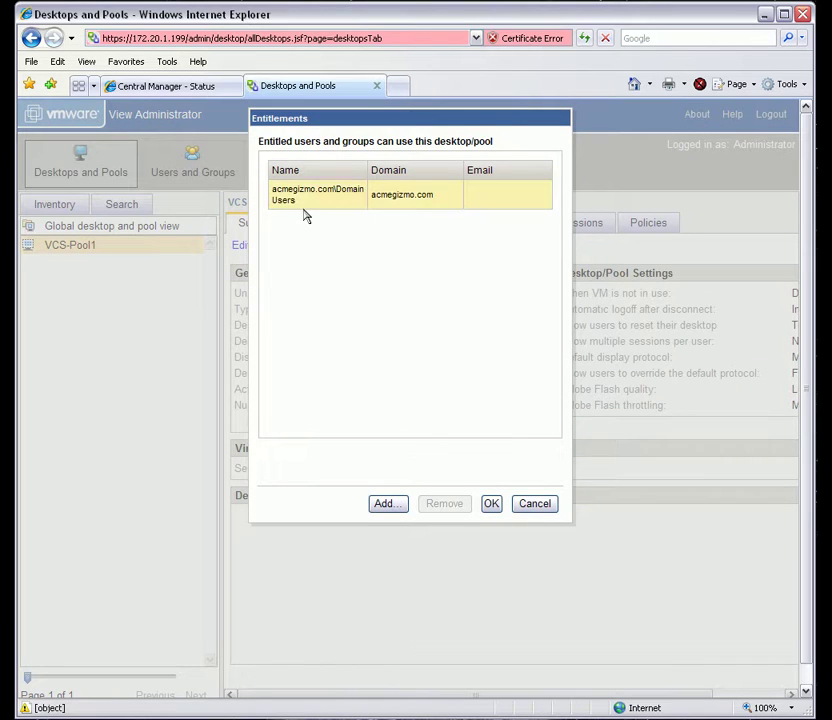
pyautogui.click(414, 200)
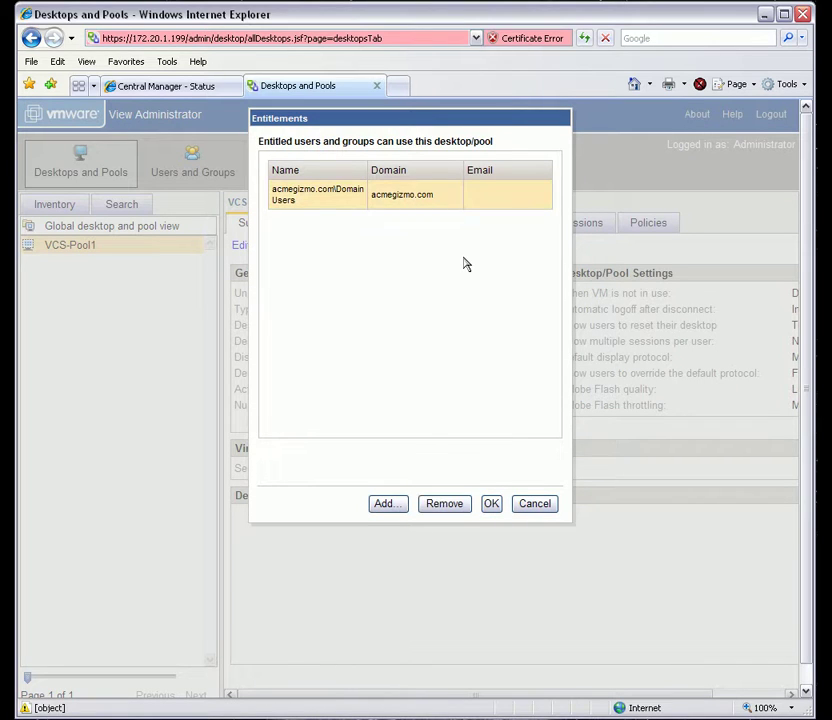
pyautogui.click(386, 505)
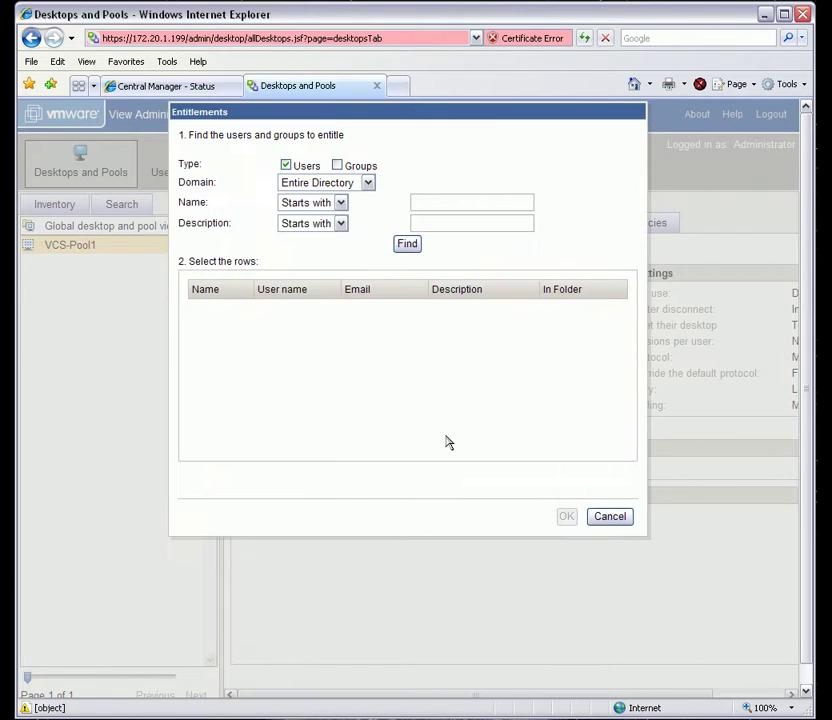
pyautogui.click(506, 196)
pyautogui.write('Kevin')
pyautogui.click(413, 246)
pyautogui.scroll(-3, 544, 357)
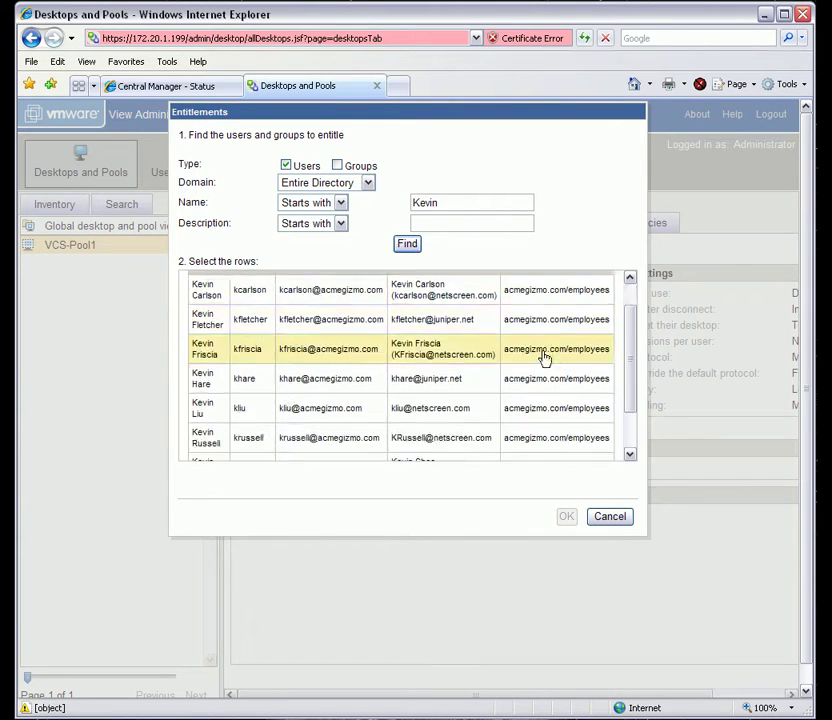
pyautogui.scroll(3, 544, 357)
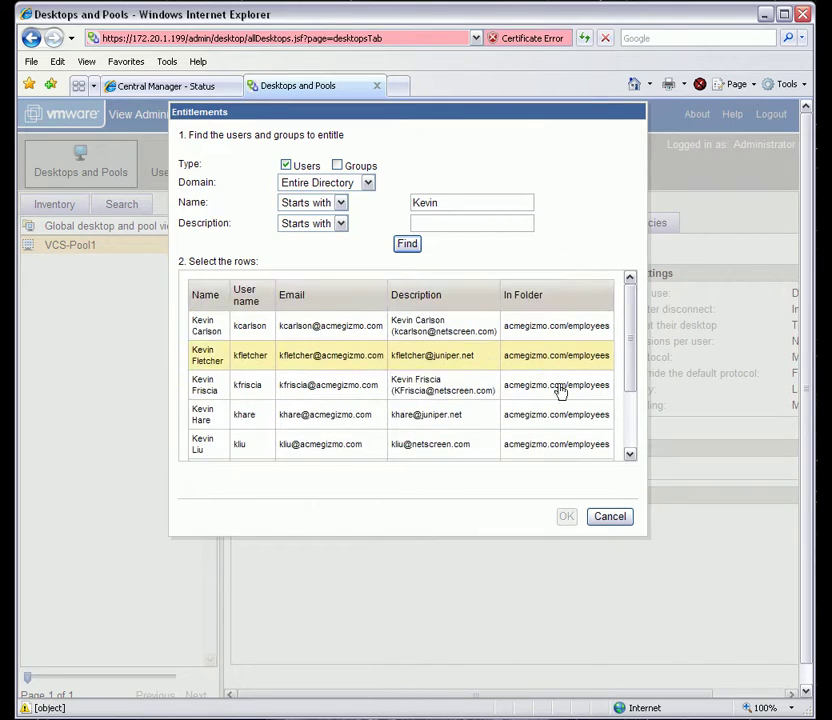
pyautogui.click(610, 518)
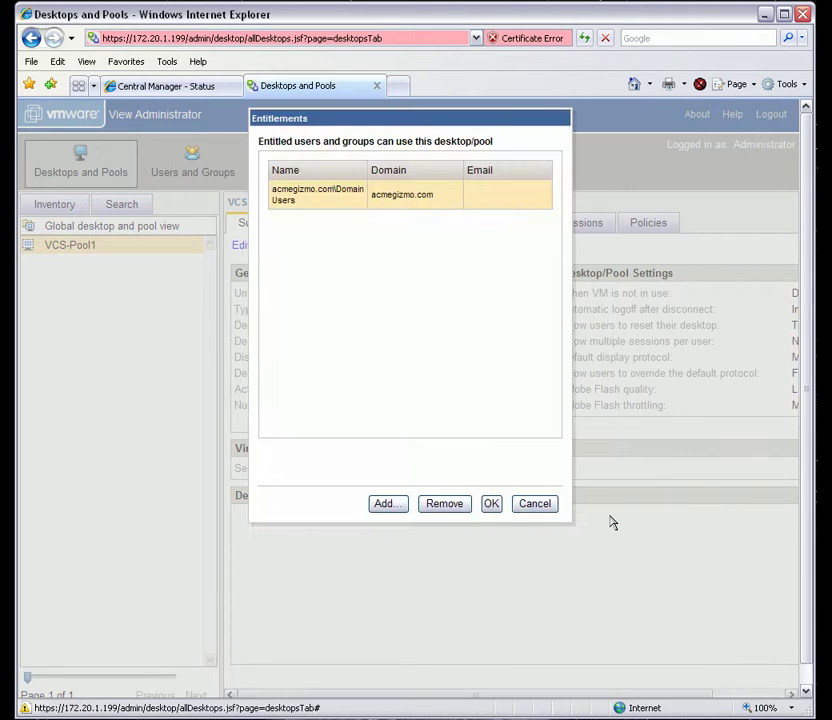
pyautogui.click(535, 504)
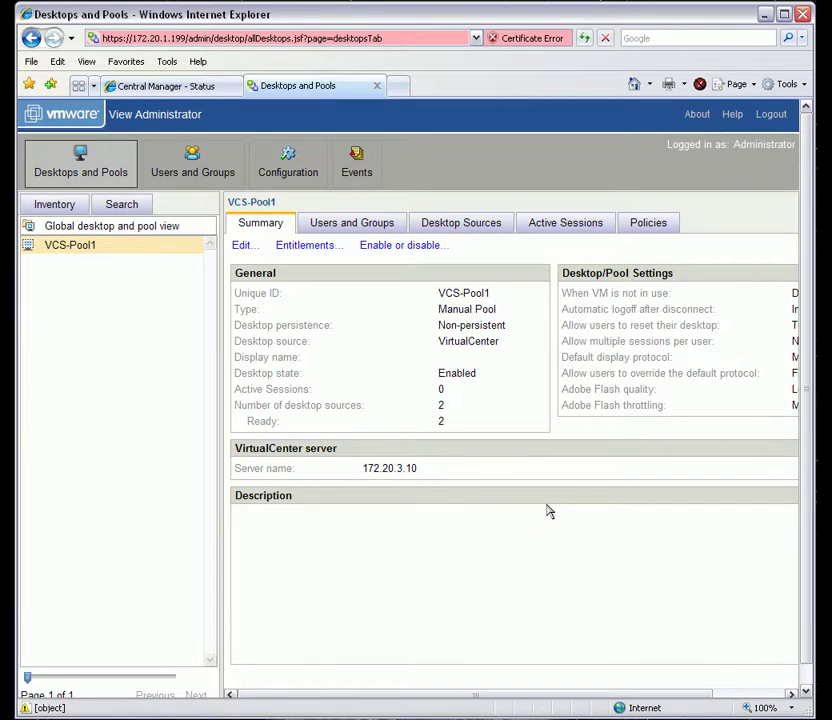
# Step: Review VCS-Pool1's Users and Groups, Desktop Sources (XP Pro - VM1) and Active Sessions tabs unchanged
pyautogui.click(352, 223)
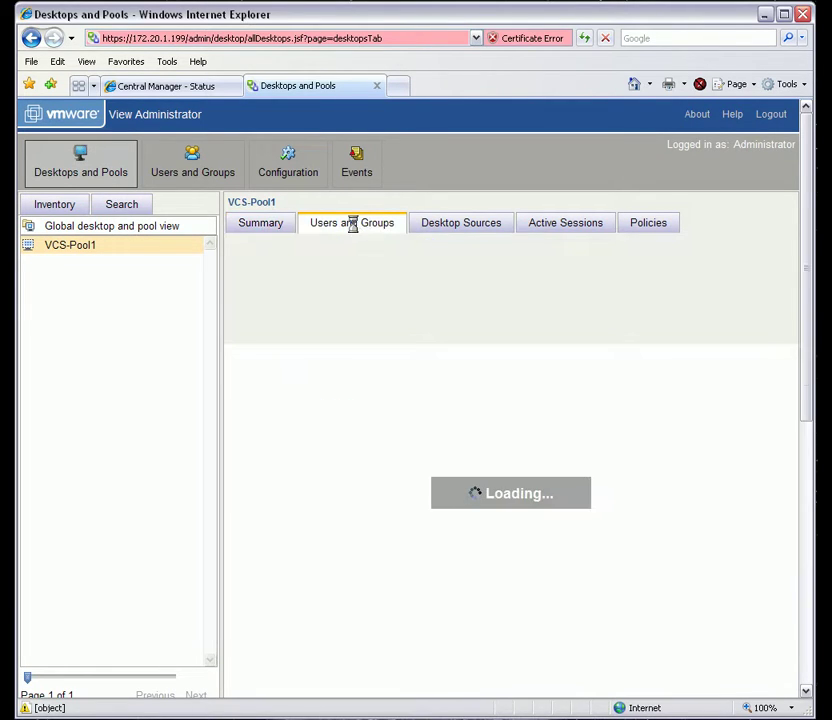
pyautogui.click(451, 222)
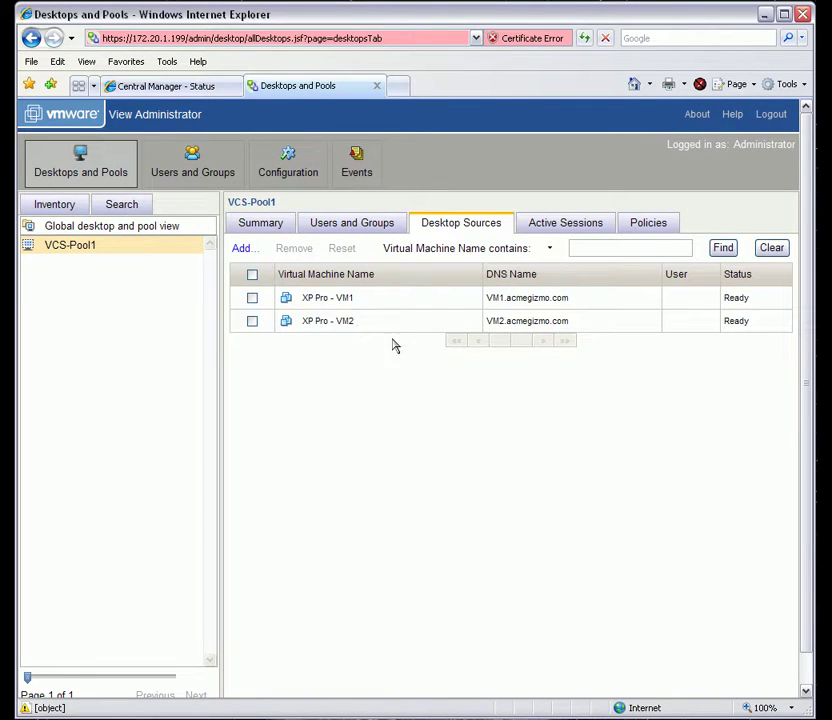
pyautogui.click(252, 298)
pyautogui.click(252, 298)
pyautogui.click(242, 249)
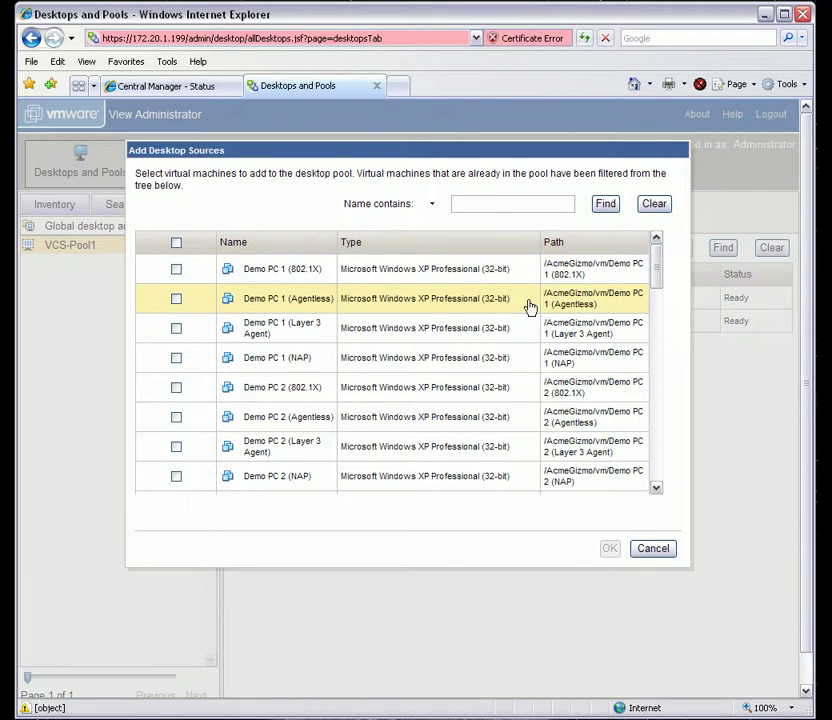
pyautogui.scroll(-15, 605, 313)
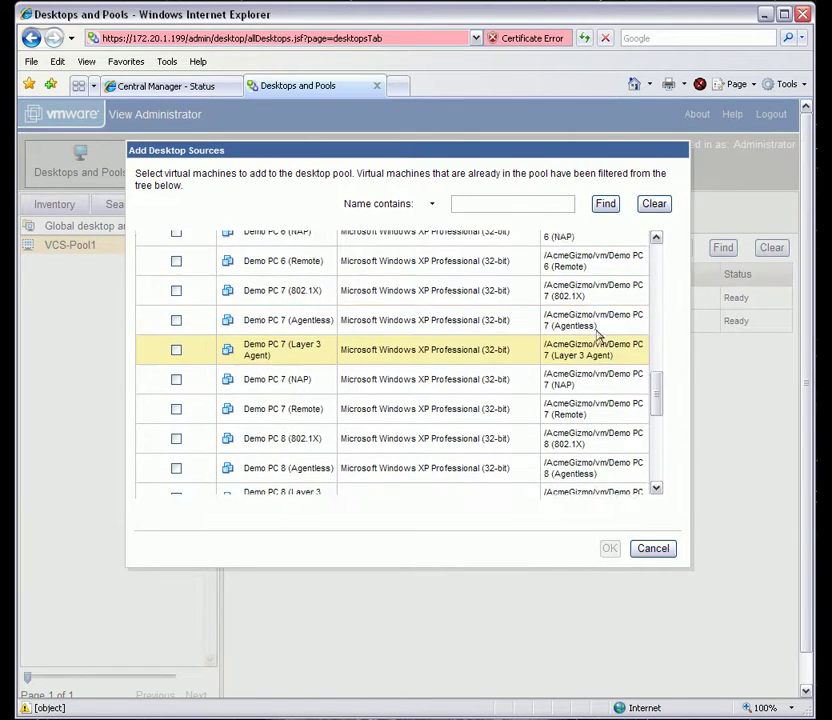
pyautogui.scroll(5, 598, 337)
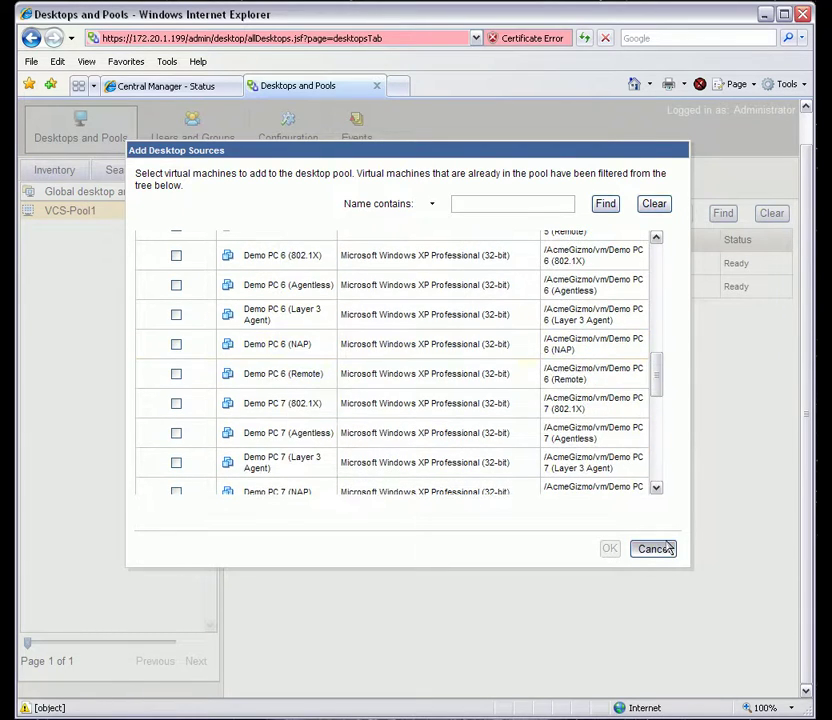
pyautogui.click(660, 549)
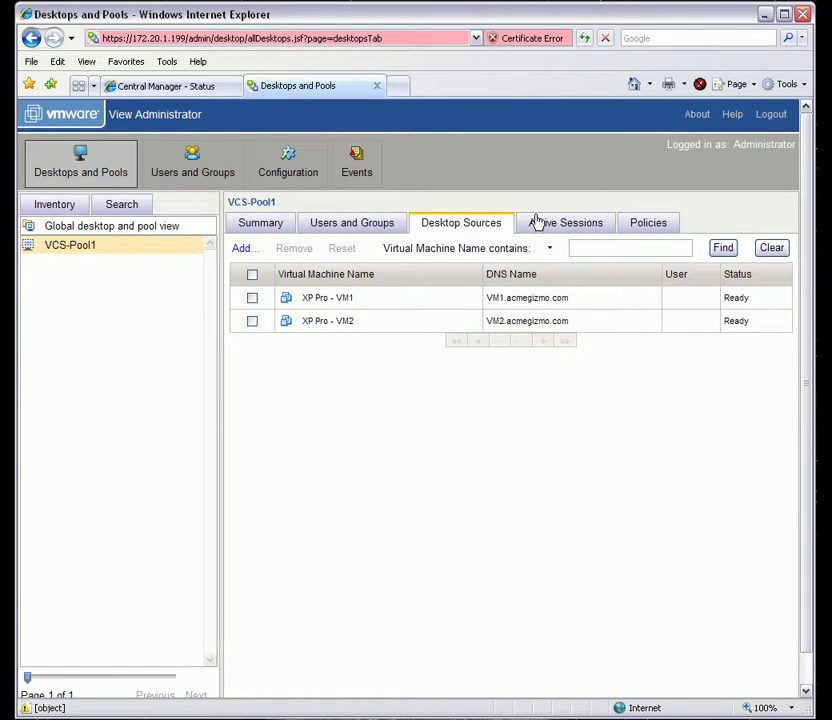
pyautogui.click(538, 222)
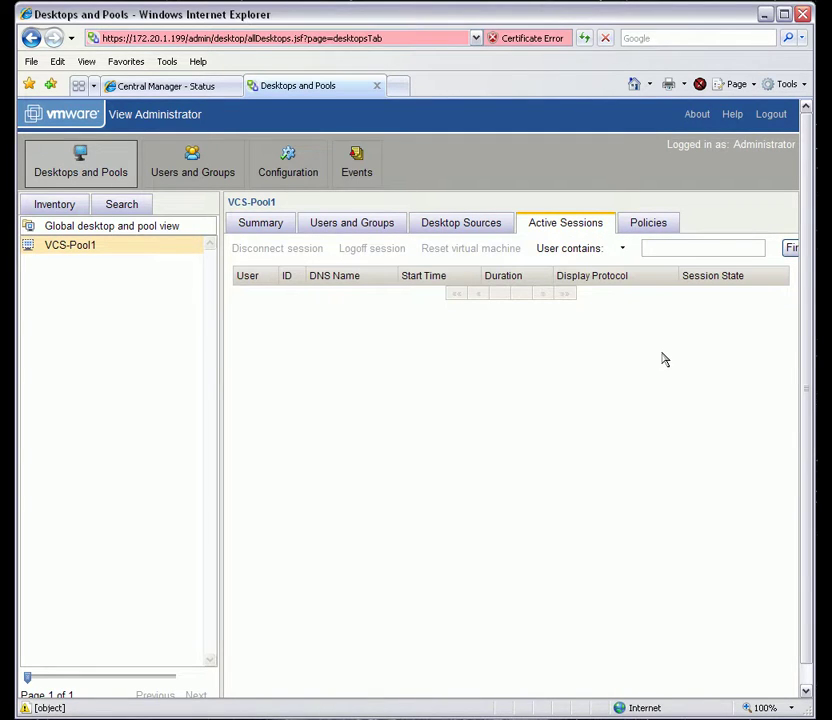
# Step: Inspect pool policies, leaving USB access and multimedia redirection unchanged, then go to global Users and Groups
pyautogui.click(649, 224)
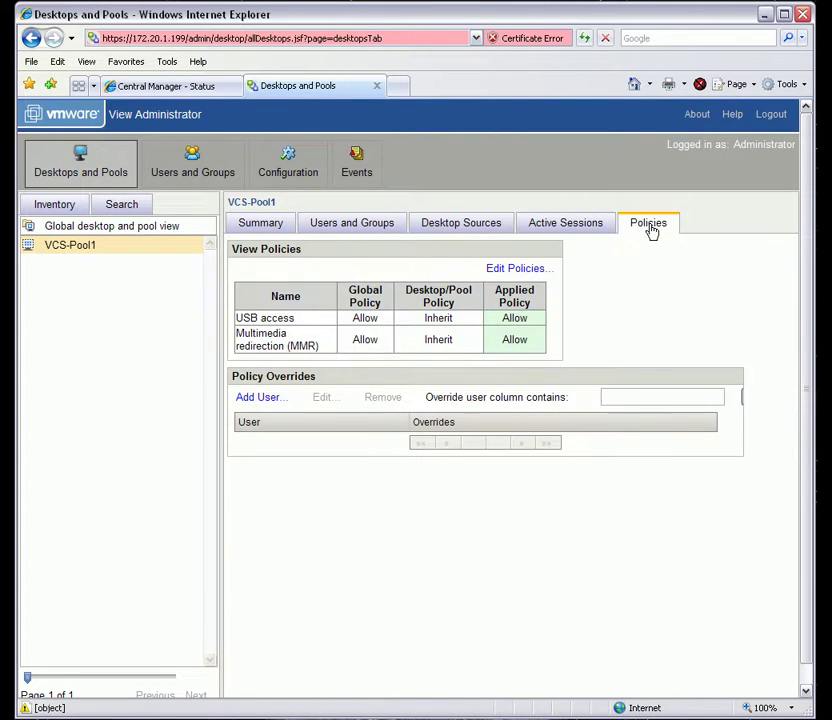
pyautogui.click(523, 269)
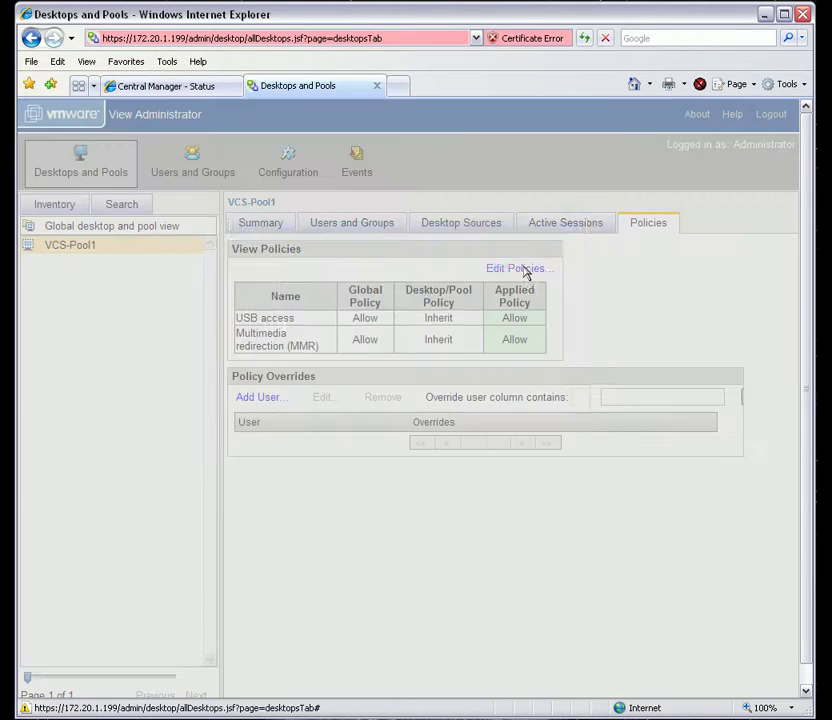
pyautogui.click(423, 296)
pyautogui.click(436, 321)
pyautogui.click(429, 322)
pyautogui.click(465, 323)
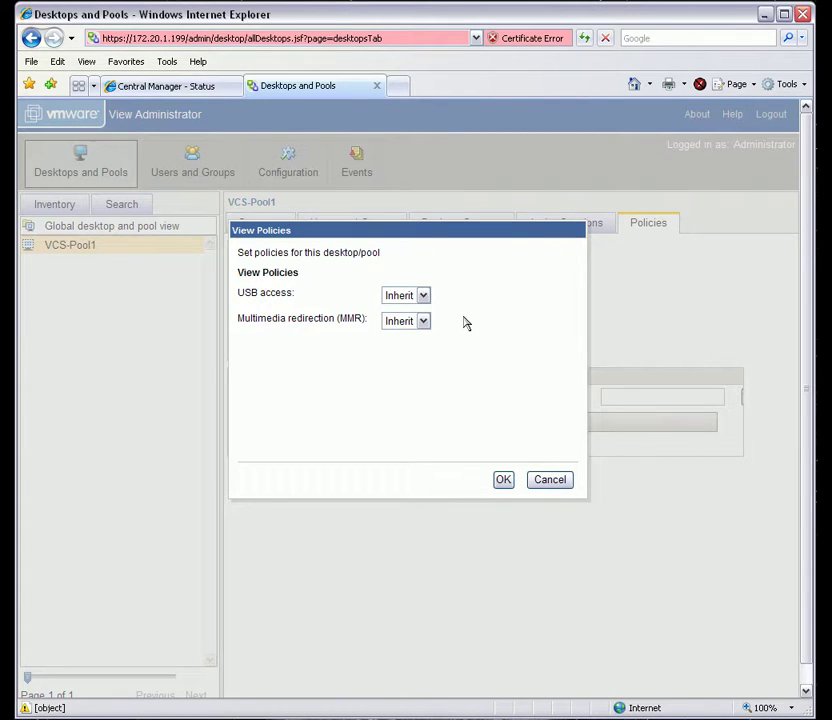
pyautogui.click(535, 480)
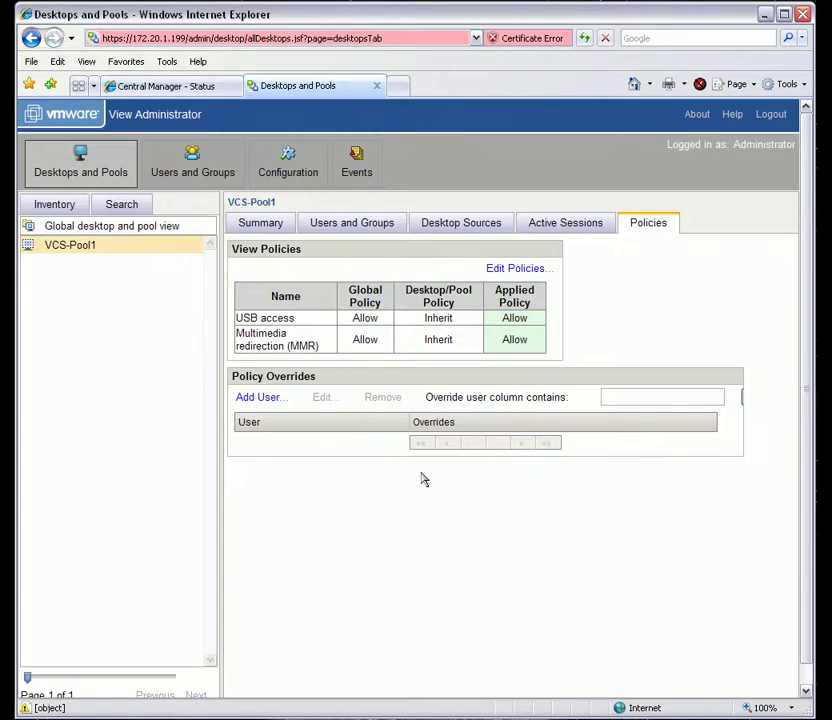
pyautogui.click(276, 398)
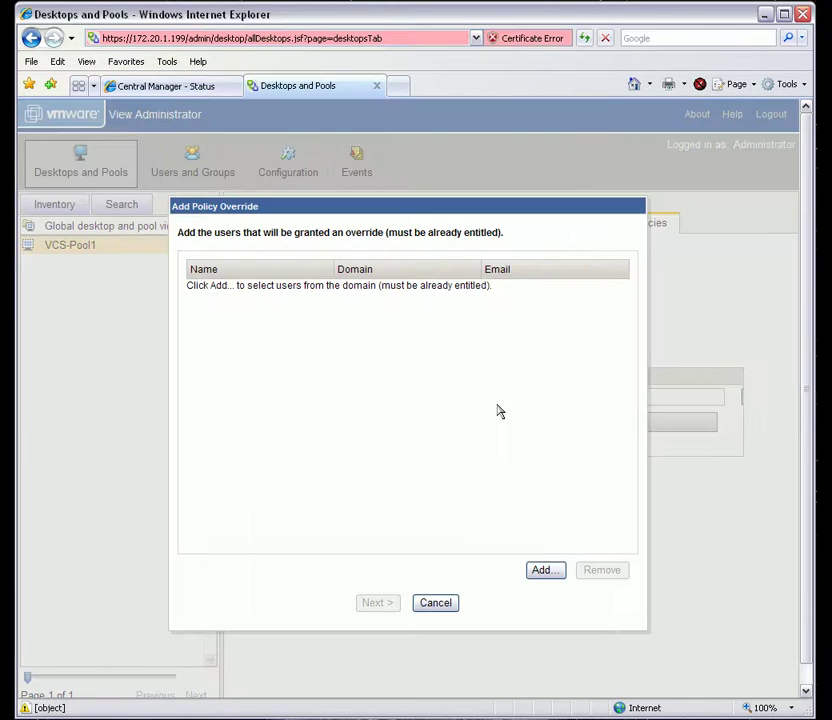
pyautogui.click(435, 603)
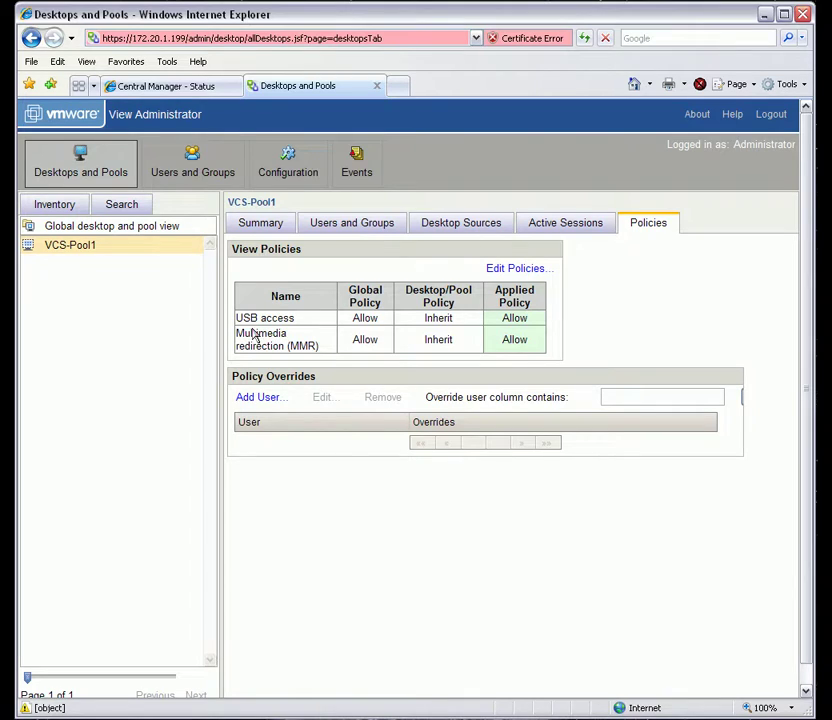
pyautogui.click(196, 170)
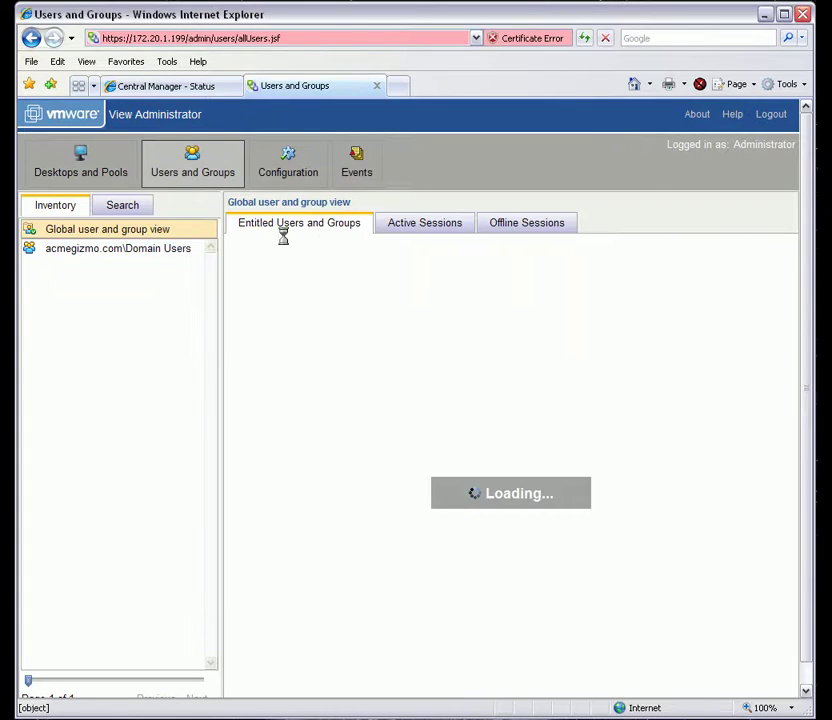
# Step: Open the Configuration page showing licensing valid until Nov 24, 2009
pyautogui.click(288, 168)
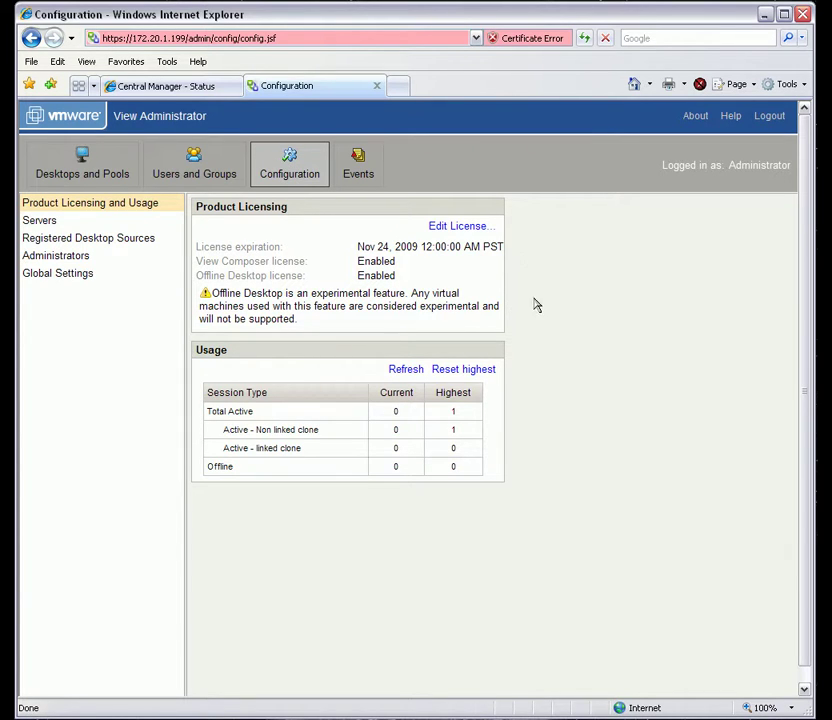
# Step: Review the 172.20.3.10 VirtualCenter server's settings, including advanced ones, and cancel unchanged
pyautogui.click(53, 224)
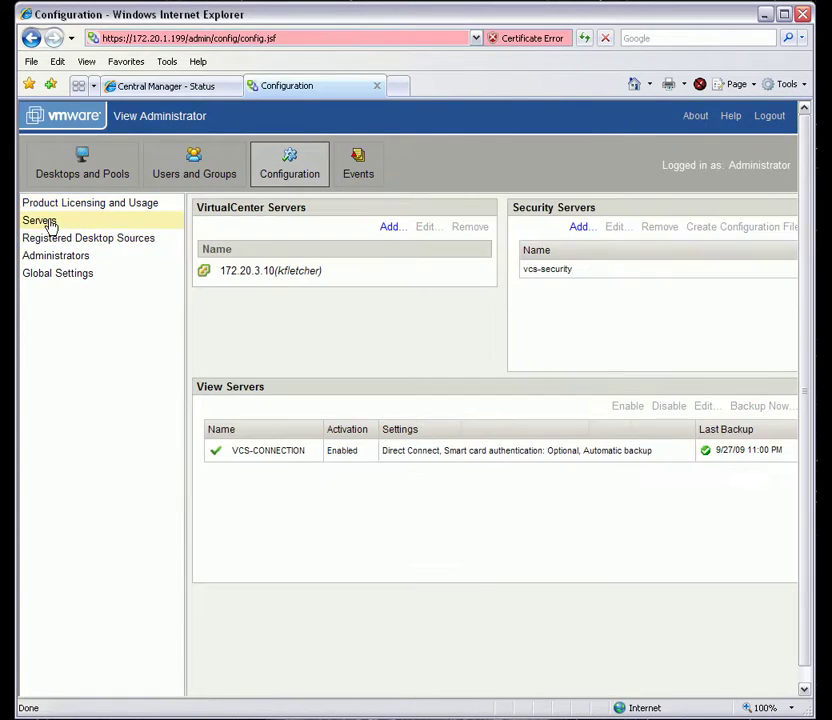
pyautogui.click(300, 276)
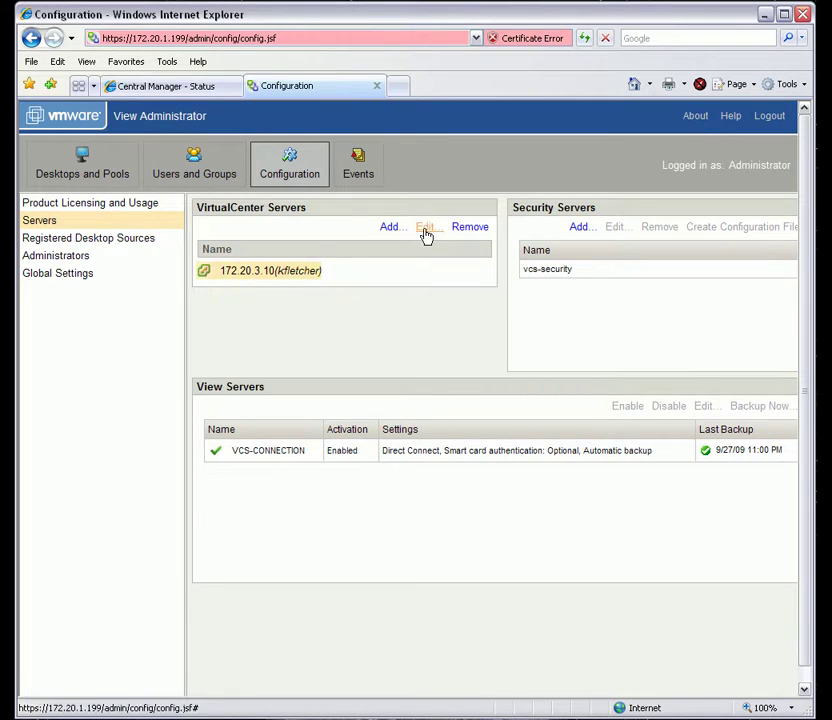
pyautogui.click(425, 227)
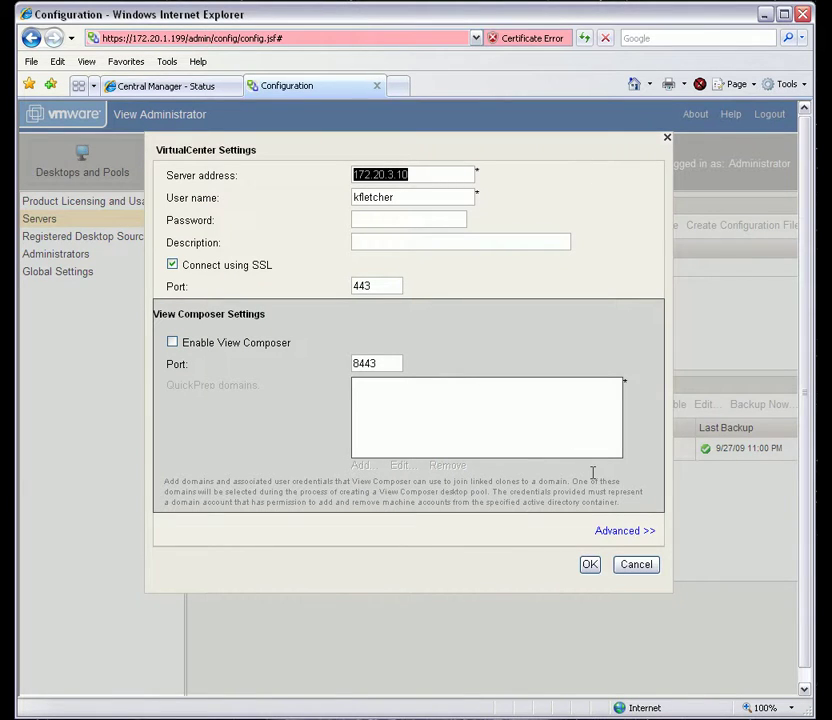
pyautogui.click(622, 532)
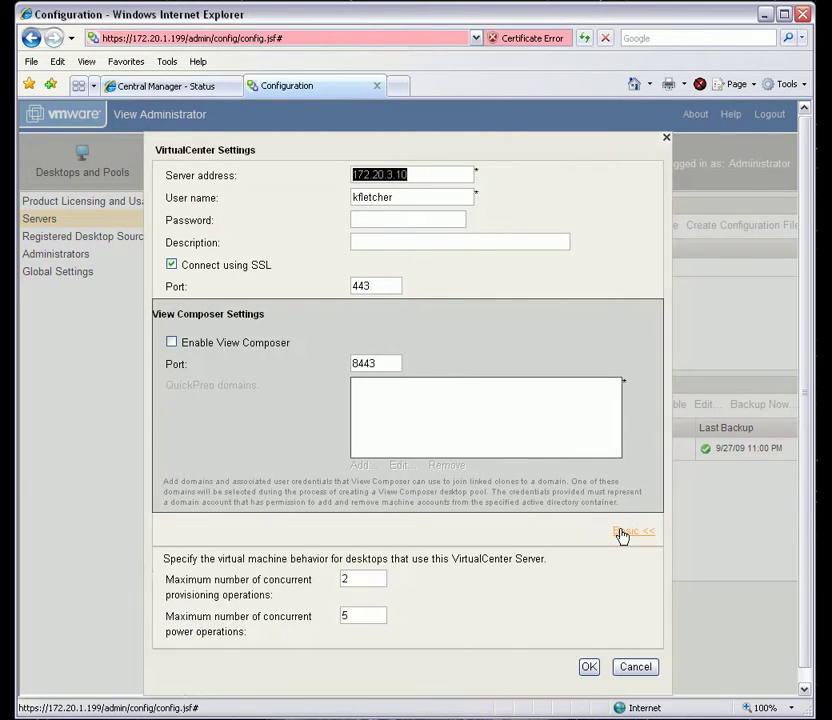
pyautogui.click(633, 667)
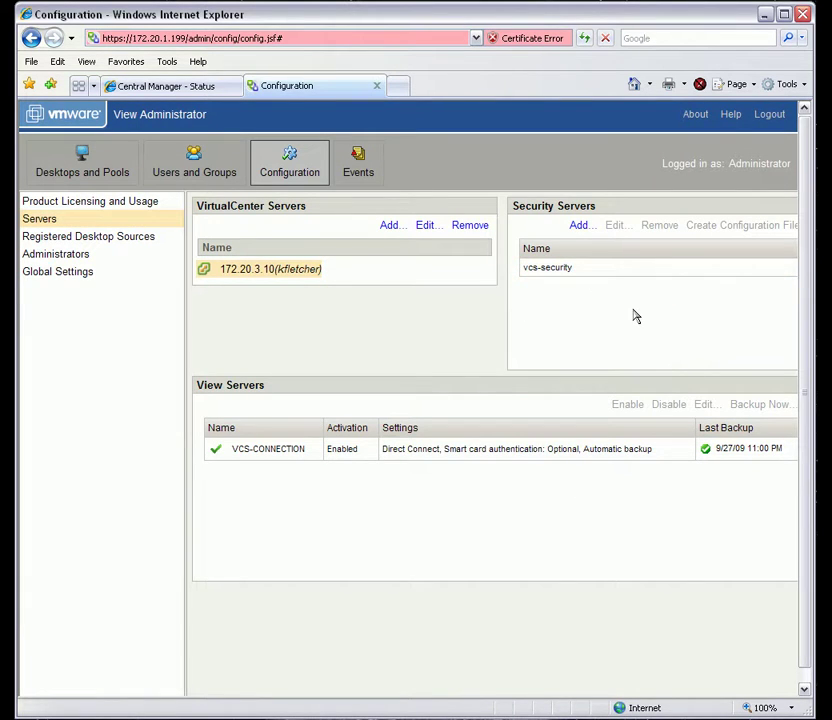
pyautogui.click(453, 452)
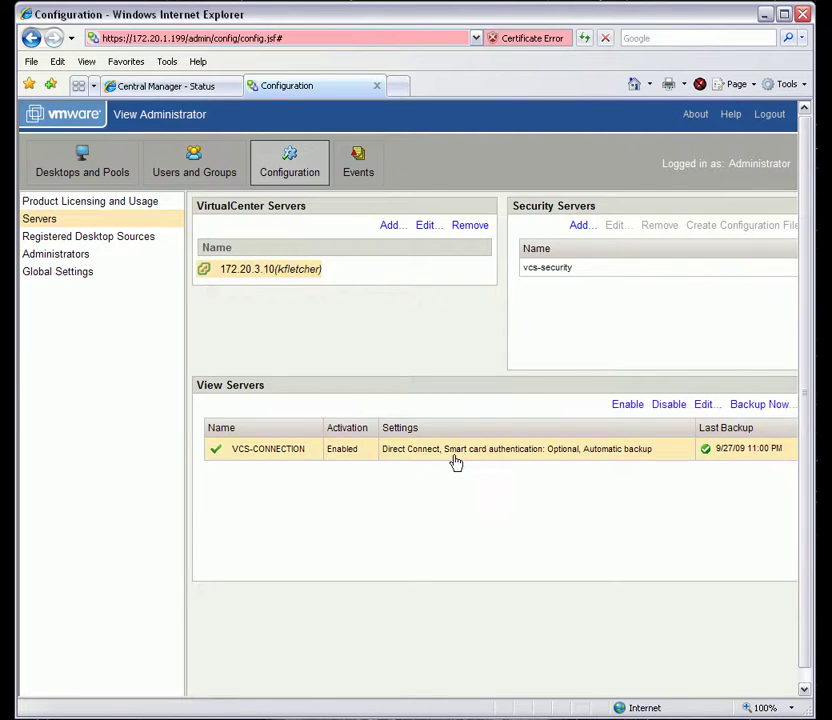
pyautogui.click(703, 405)
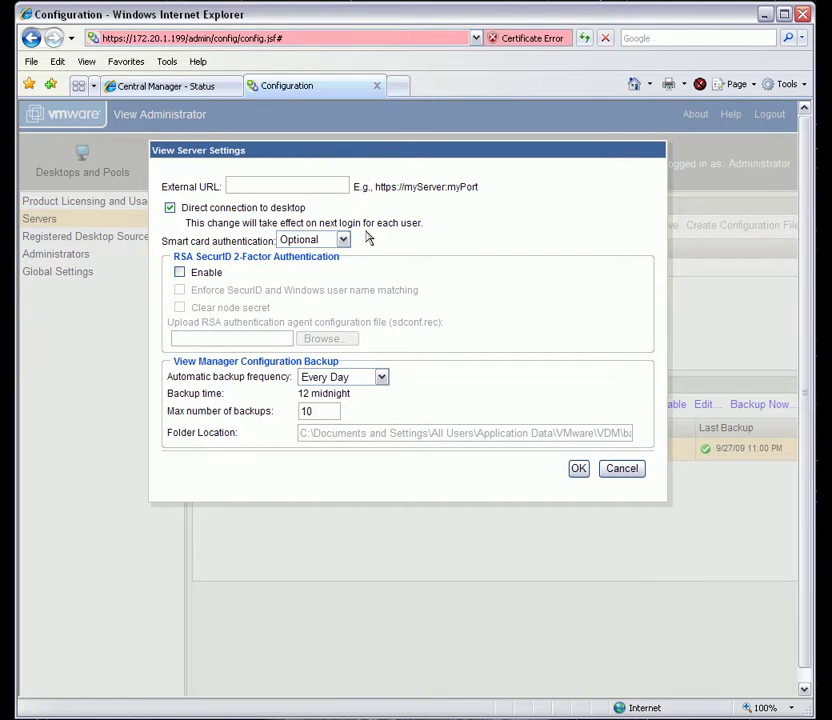
pyautogui.click(343, 240)
pyautogui.click(366, 240)
pyautogui.click(616, 469)
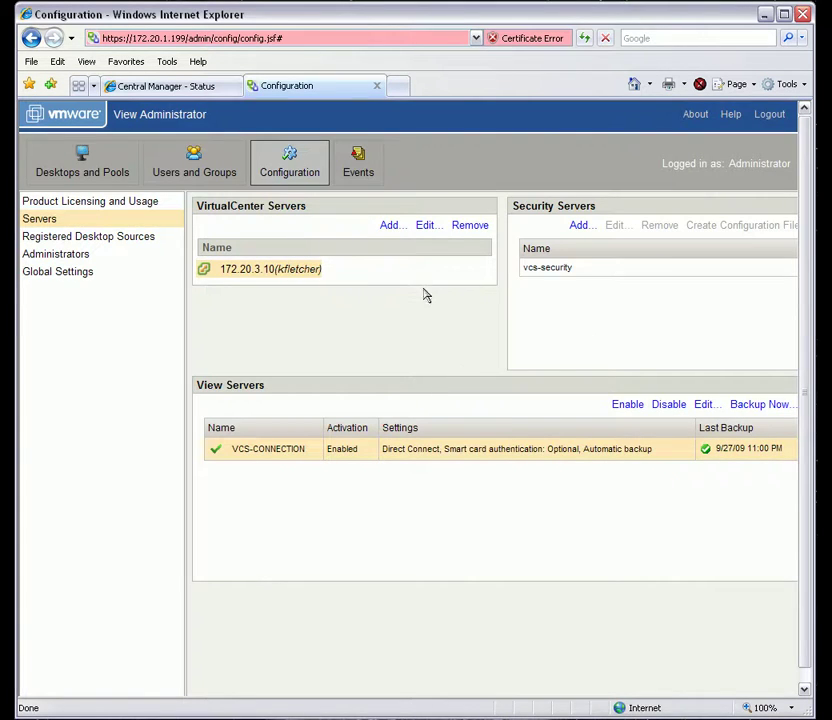
# Step: Look over the Events log, then return to Configuration to view the BUILTIN\Administrators entry
pyautogui.click(358, 165)
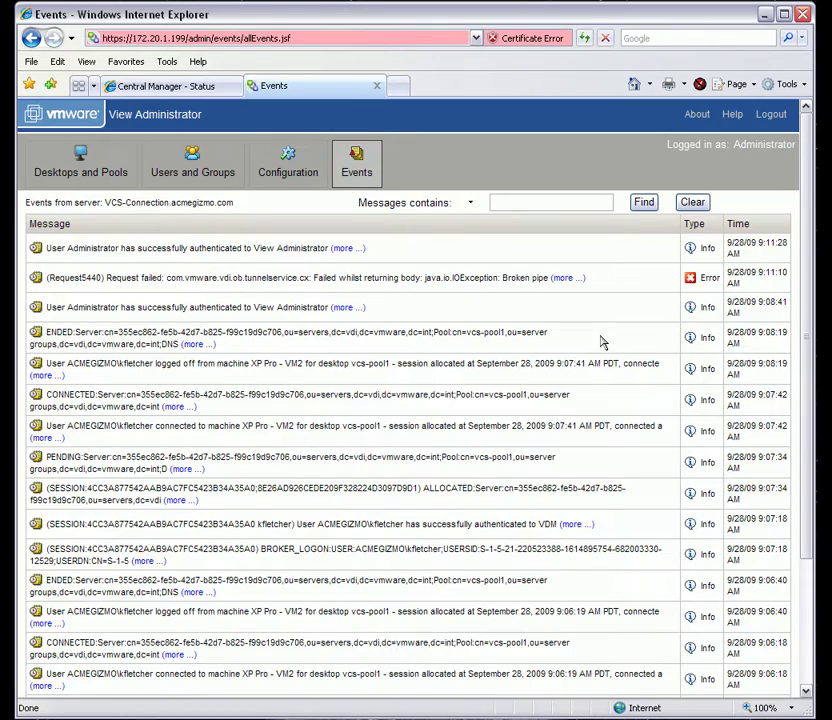
pyautogui.scroll(-3, 601, 342)
pyautogui.scroll(3, 601, 342)
pyautogui.click(289, 177)
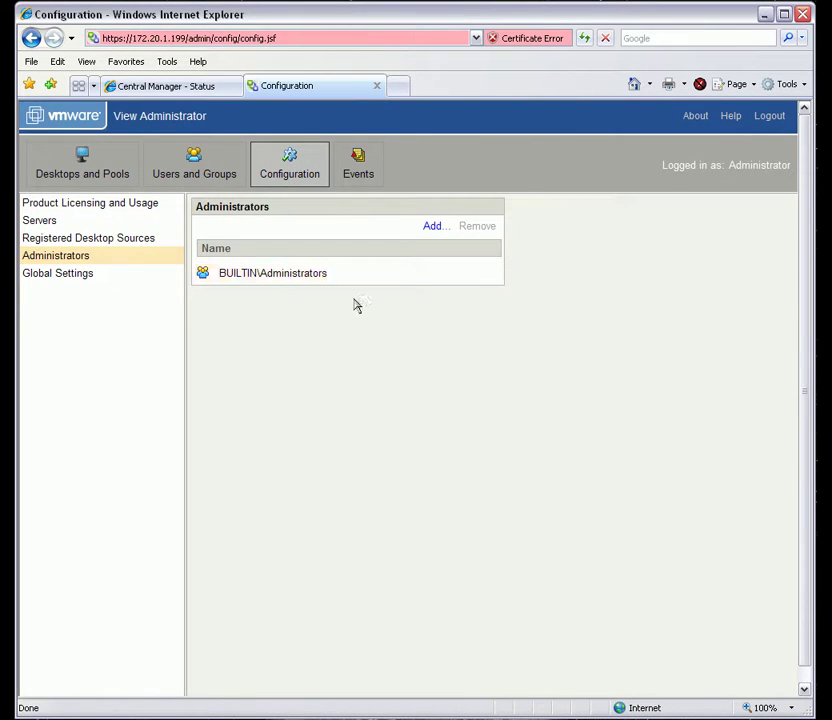
# Step: Inspect Global Settings (600-minute session timeout) without changes, then check the product version in About
pyautogui.click(79, 277)
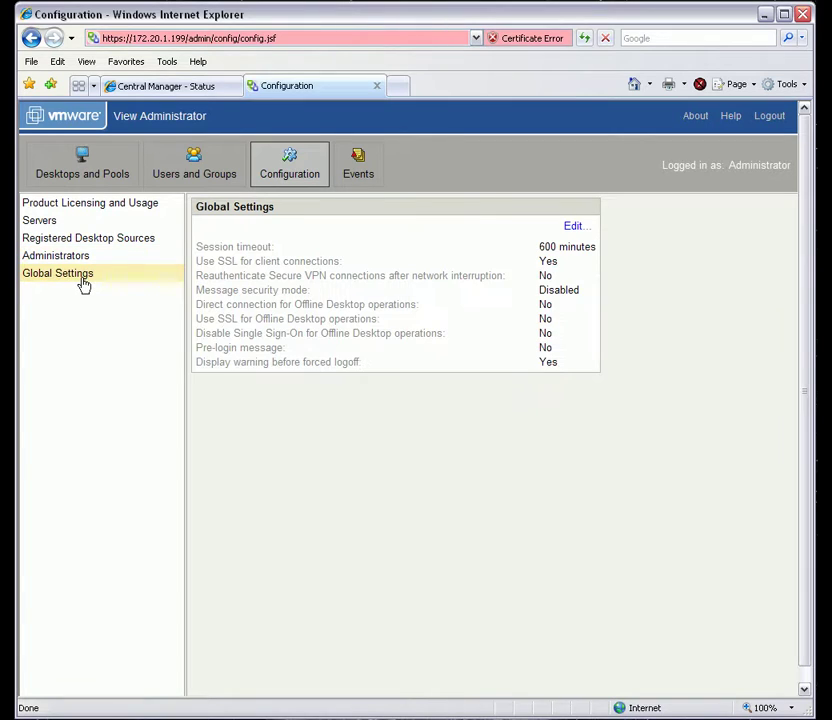
pyautogui.click(572, 230)
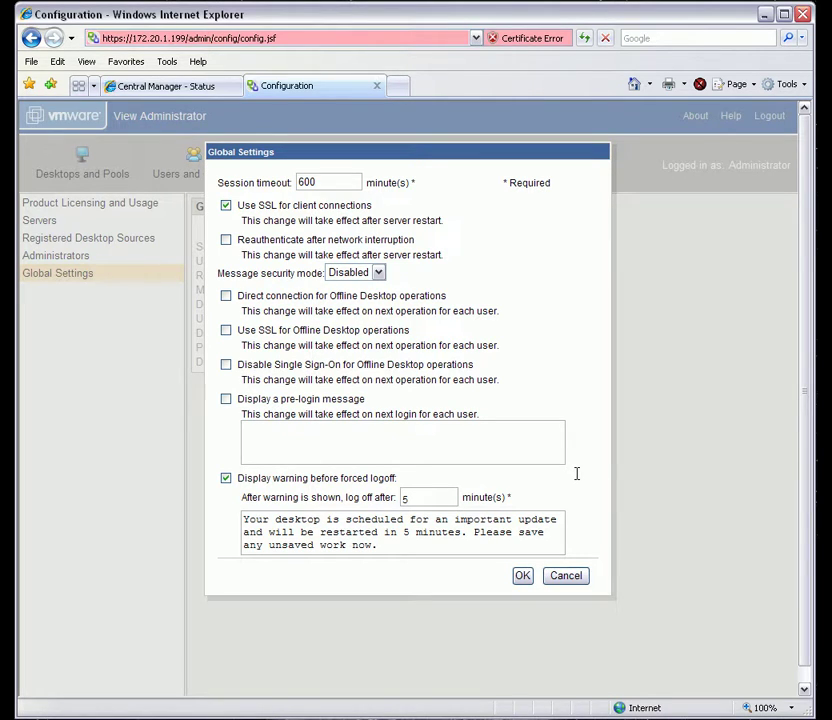
pyautogui.click(566, 576)
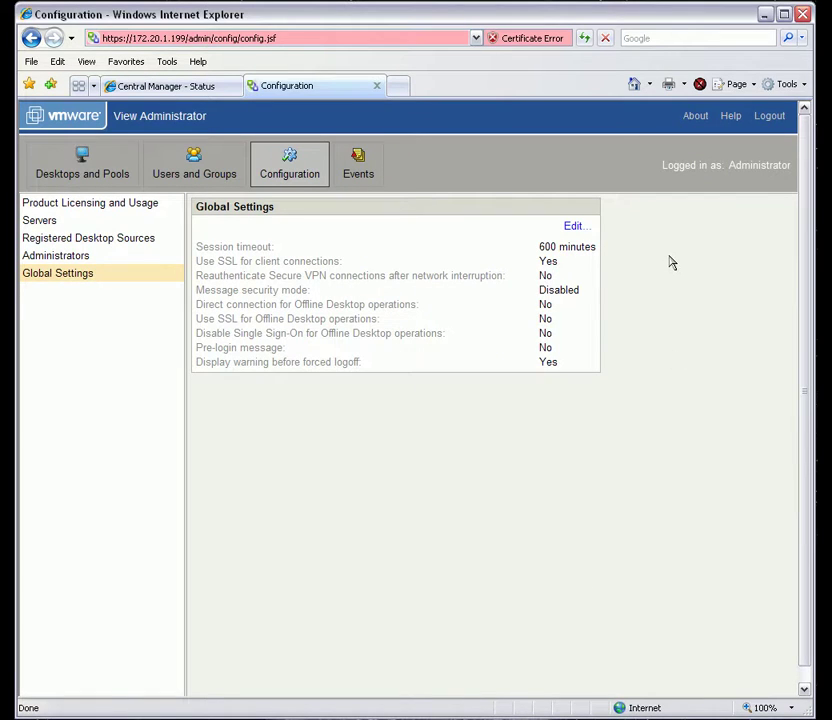
pyautogui.click(695, 116)
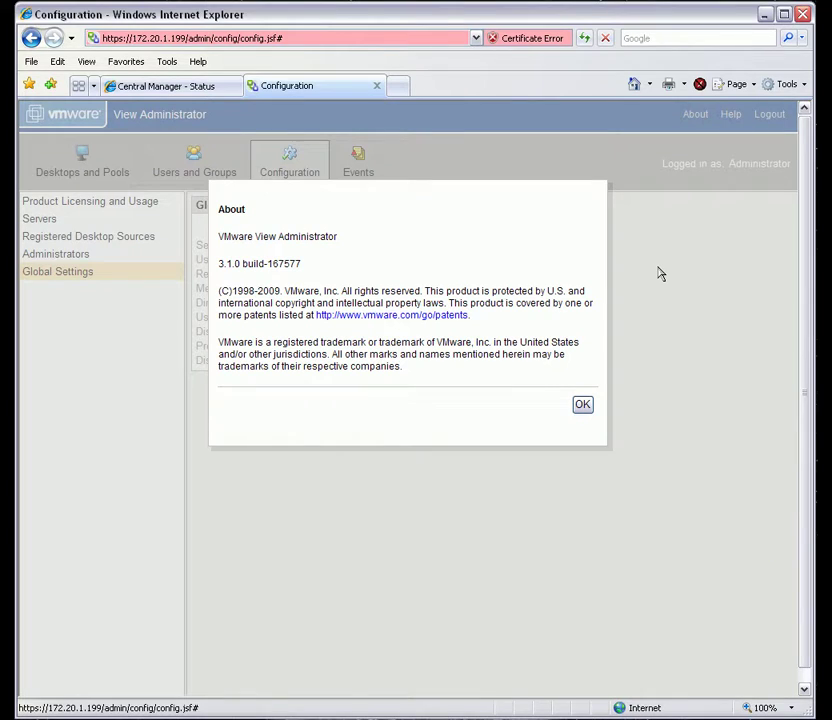
pyautogui.click(582, 404)
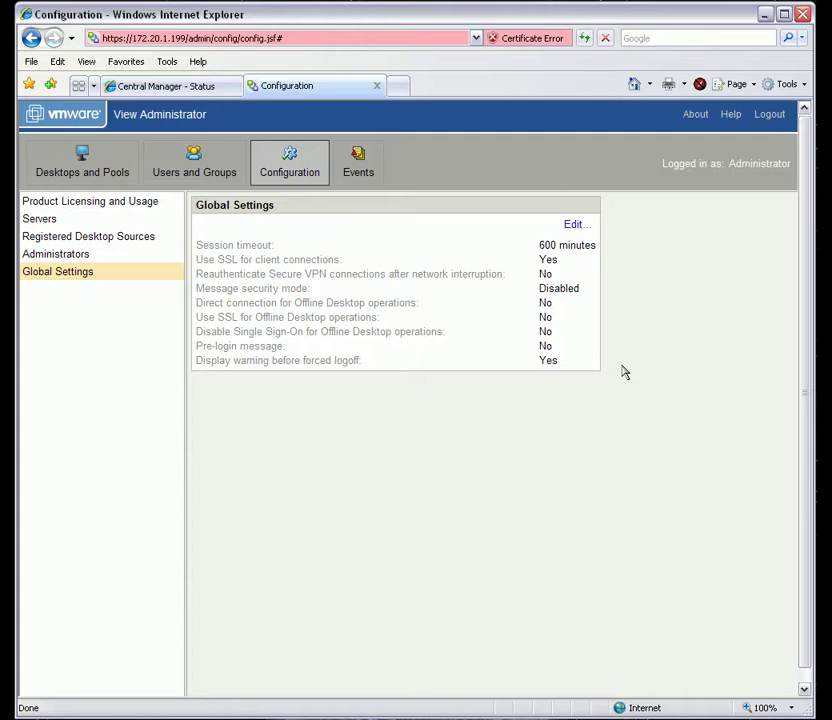
# Step: In Central Manager, list the Users Virtual Desktops resource profiles, showing vcs-connection.acmegizmo.com
pyautogui.hotkey('ctrl', 'Tab')
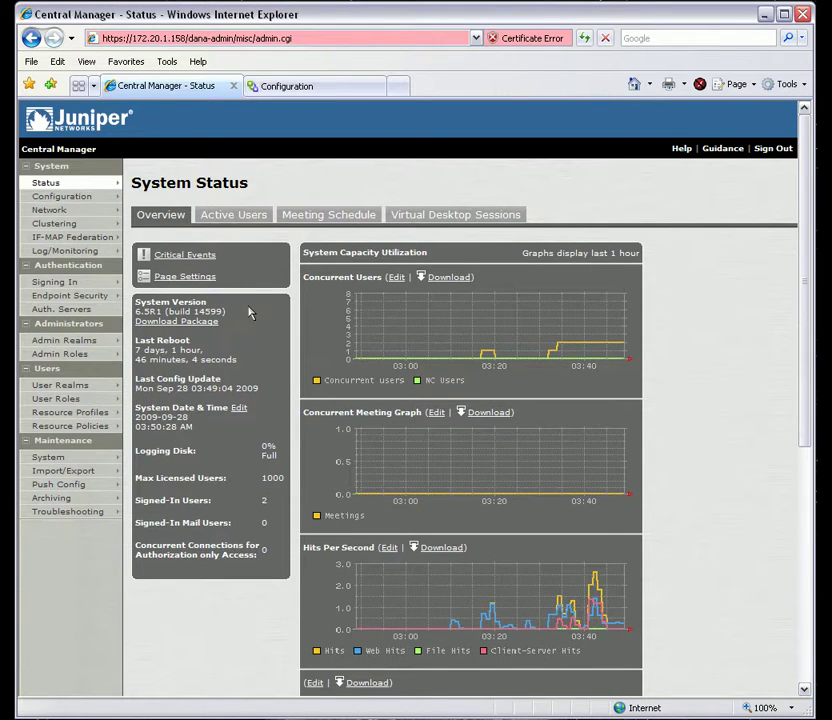
pyautogui.moveTo(82, 414)
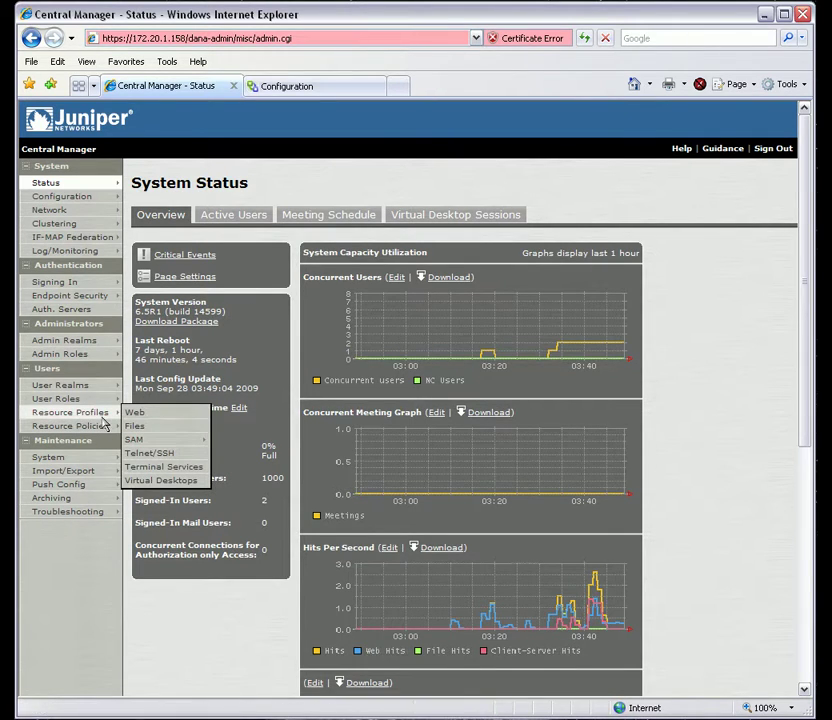
pyautogui.click(99, 416)
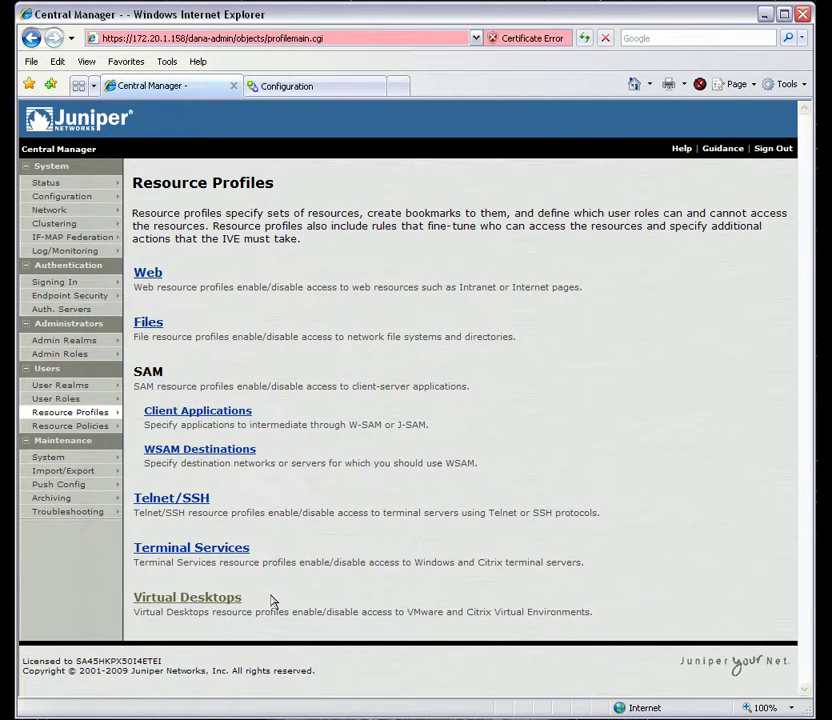
pyautogui.click(204, 609)
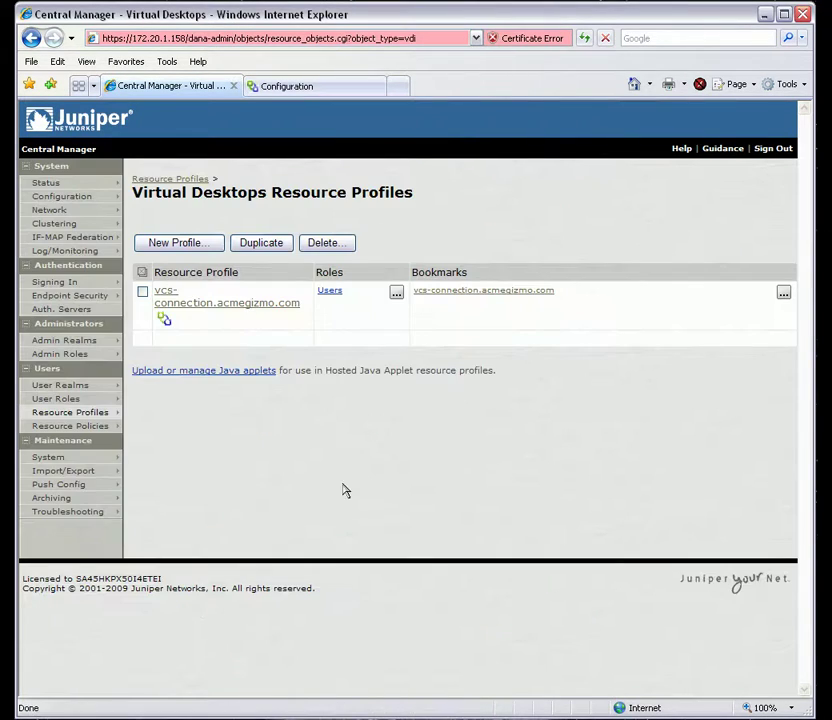
# Step: Open the vcs-connection.acmegizmo.com profile, review its roles, and view its bookmark list
pyautogui.click(227, 312)
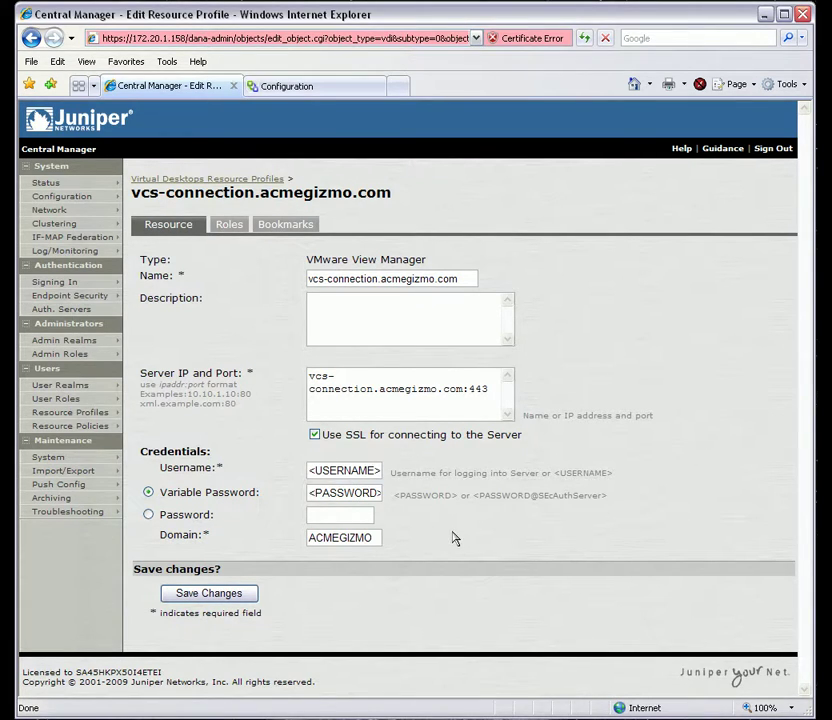
pyautogui.click(231, 230)
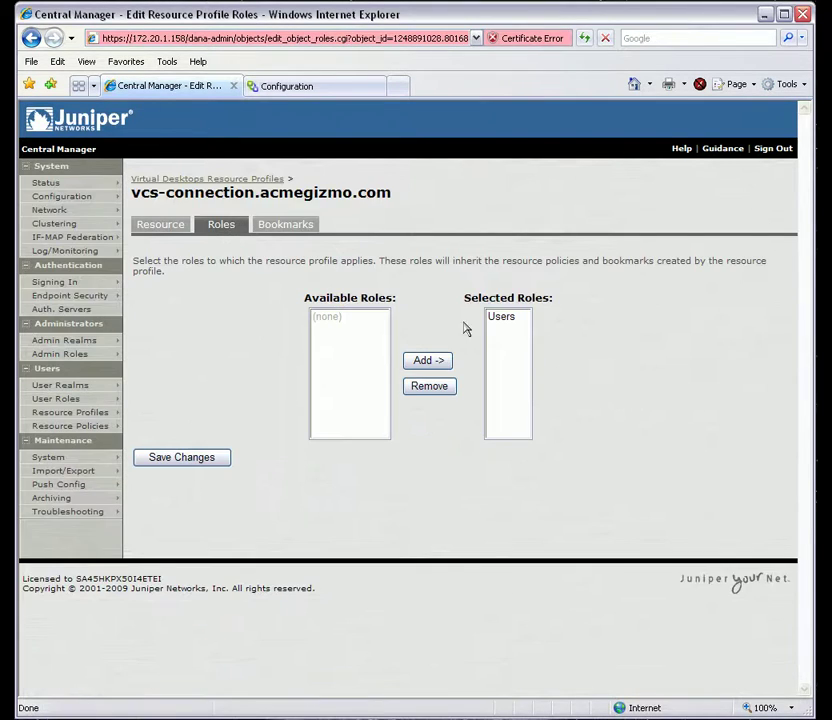
pyautogui.click(293, 226)
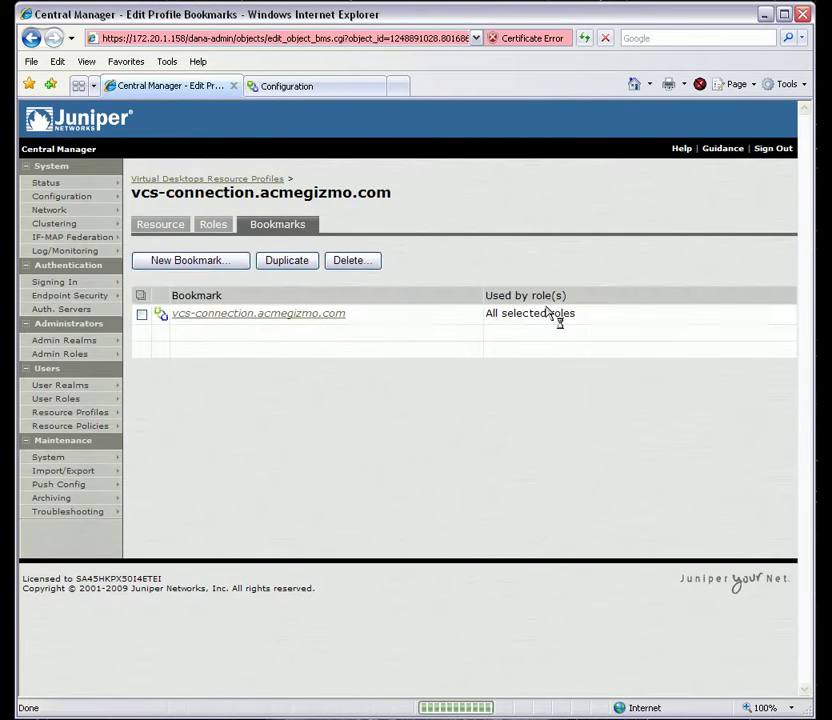
# Step: Review the vcs-connection.acmegizmo.com bookmark settings, keeping Screen Size at Full Screen
pyautogui.click(279, 320)
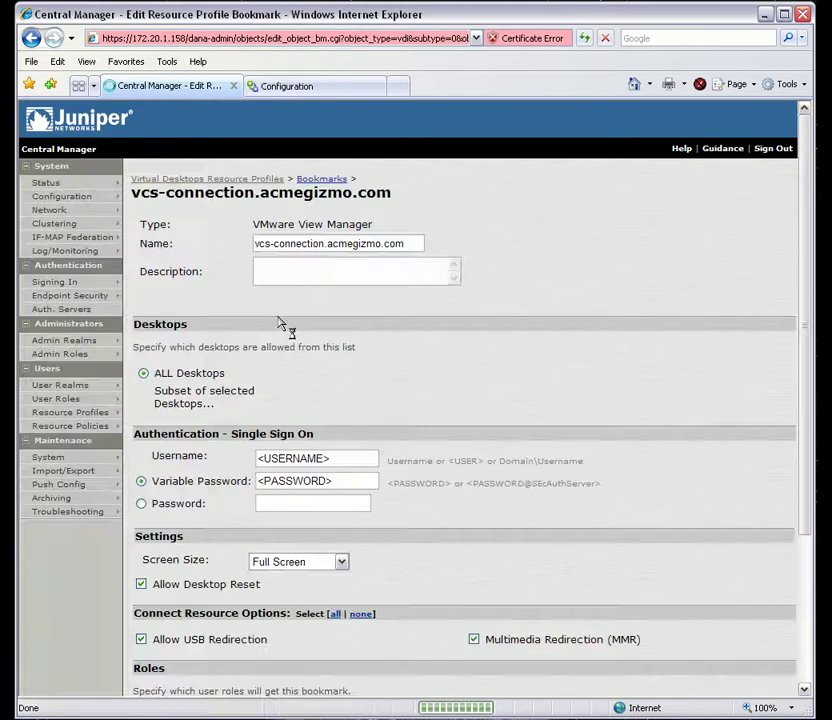
pyautogui.scroll(-3, 480, 380)
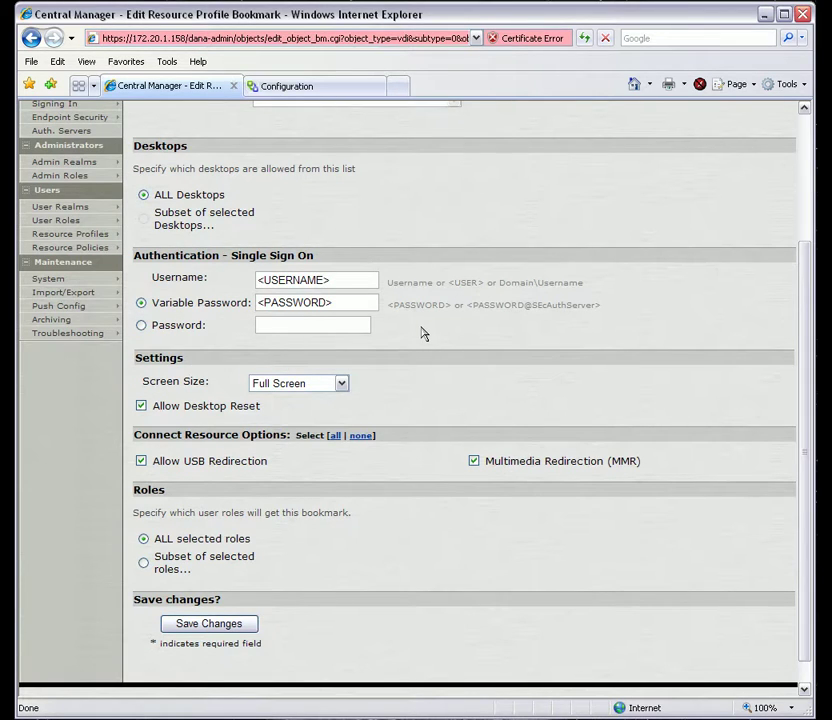
pyautogui.click(342, 383)
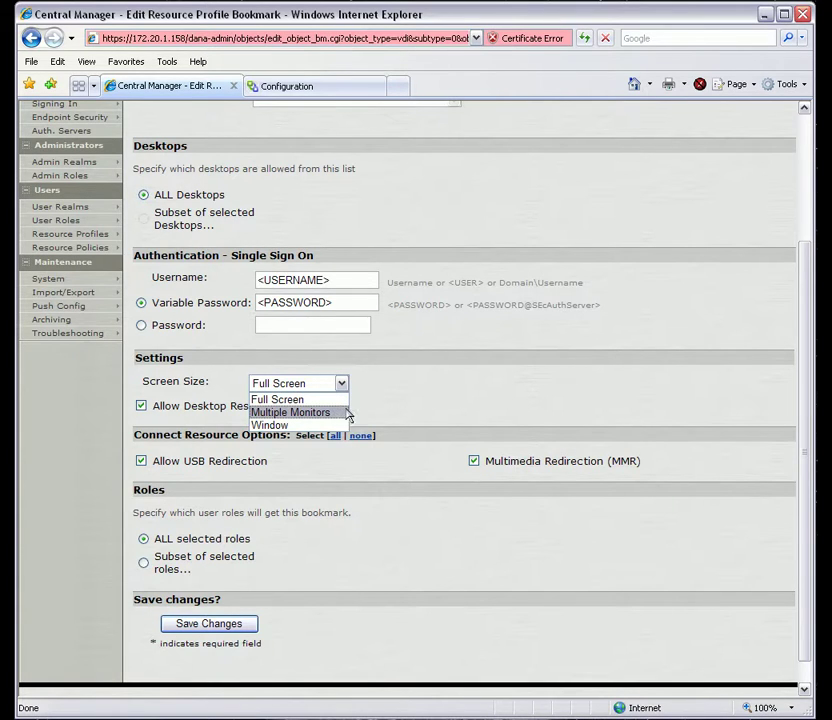
pyautogui.click(436, 390)
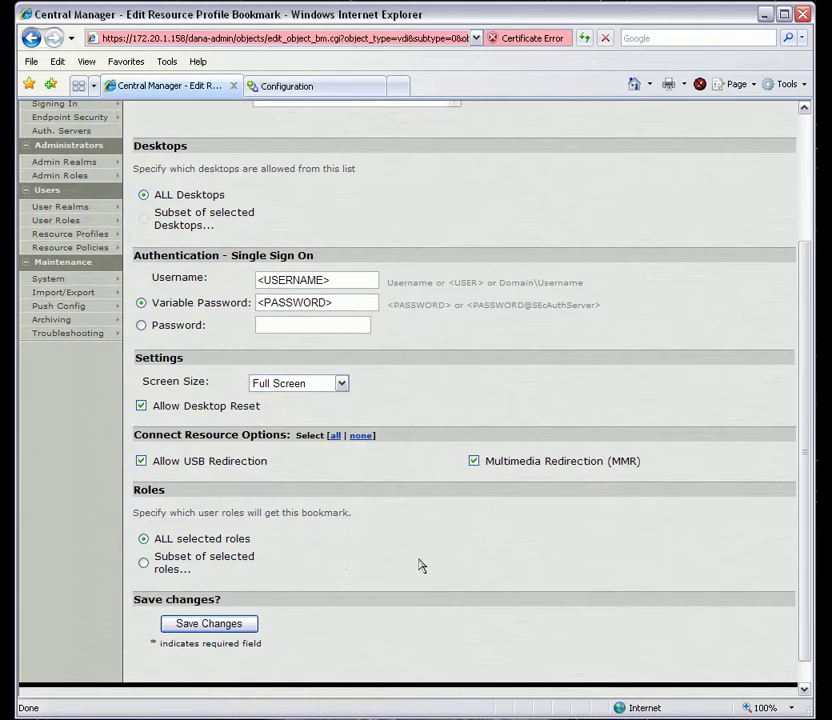
pyautogui.scroll(3, 425, 568)
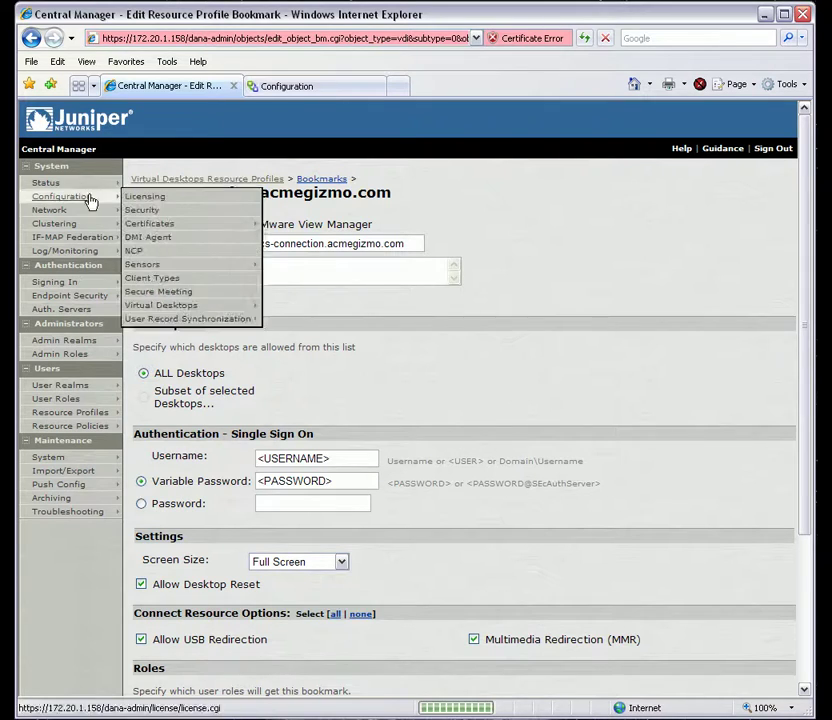
# Step: Go to System > Status to see the capacity graphs overview
pyautogui.click(52, 183)
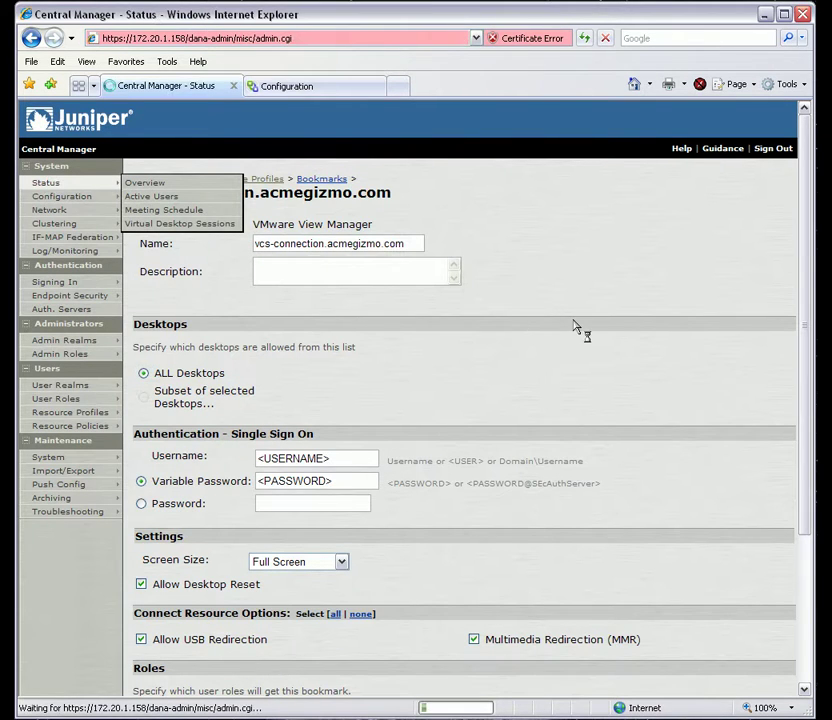